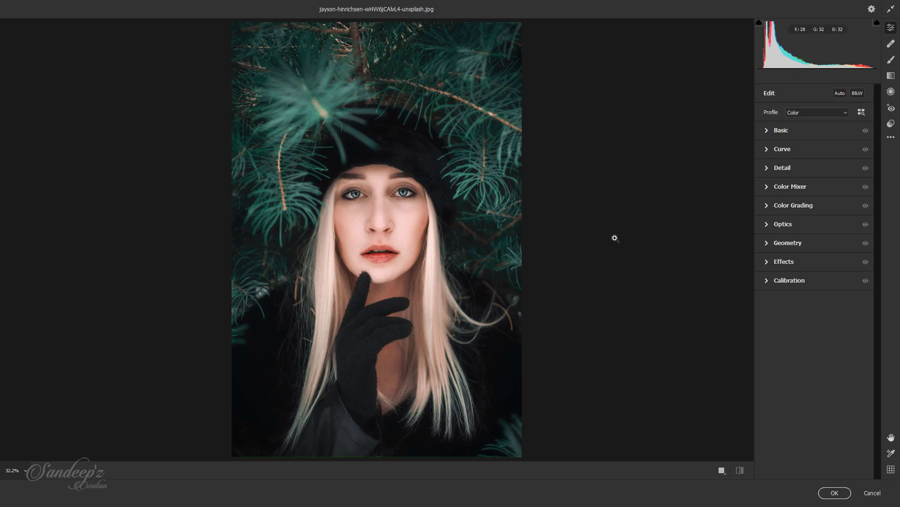
- In the basic adjustments, set Temperature to +6, Exposure to -0.40 and Contrast to +40
left_click(770, 129)
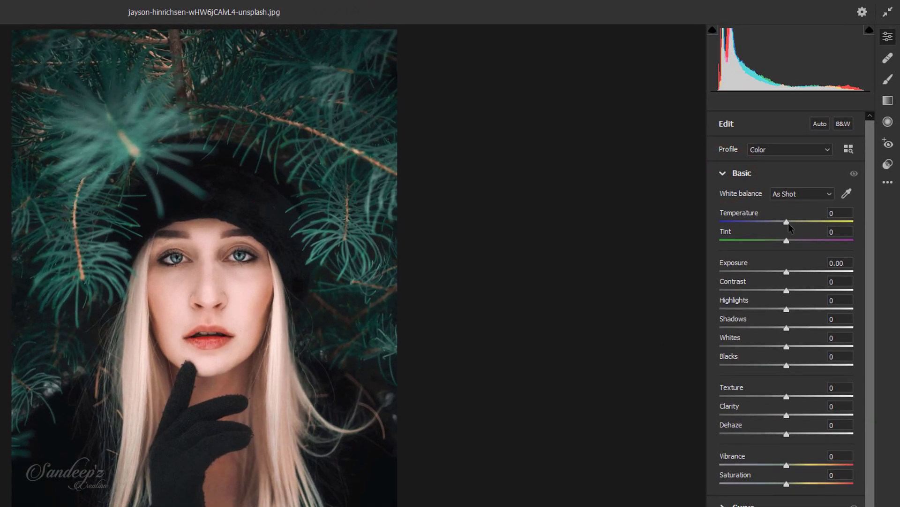
left_click(788, 223)
left_click_drag(791, 224, 792, 223)
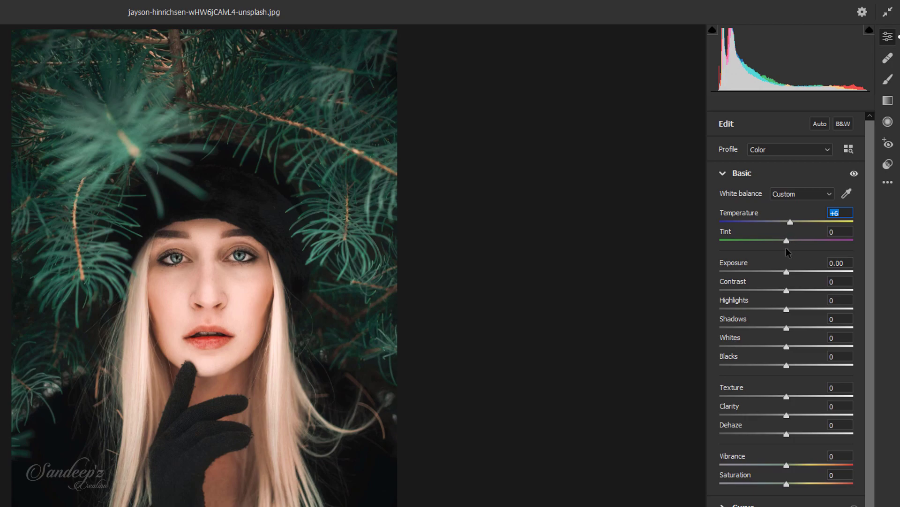
left_click_drag(786, 272, 813, 292)
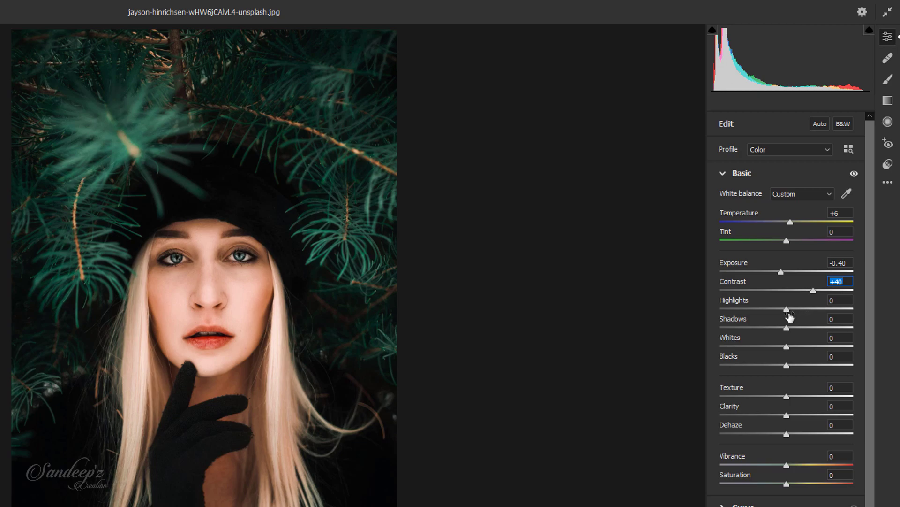
- Set the basic tones to Highlights +30, Shadows -20, Whites -12 and Blacks +70
left_click_drag(787, 310, 807, 312)
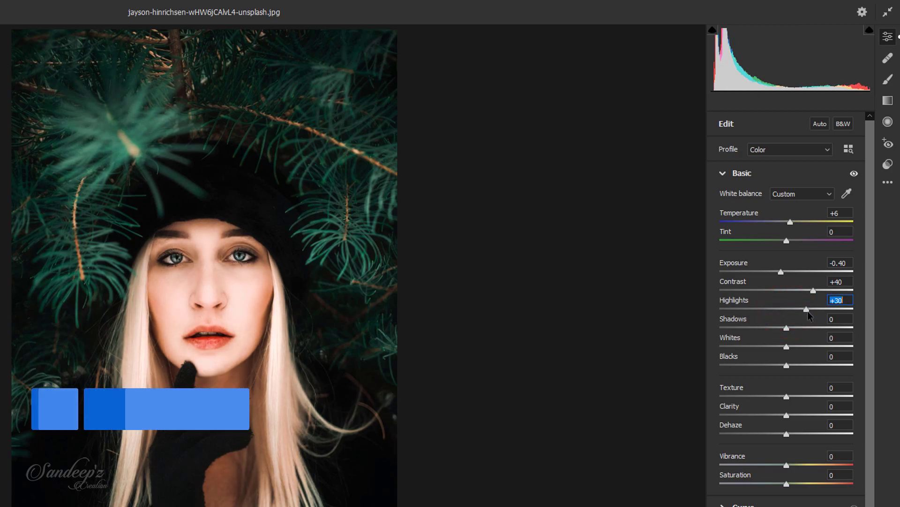
left_click_drag(787, 327, 780, 348)
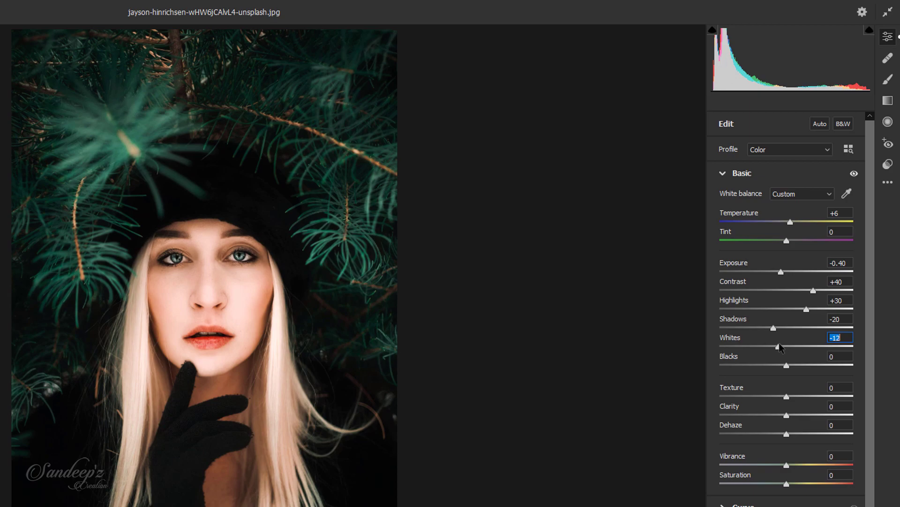
left_click_drag(787, 365, 833, 369)
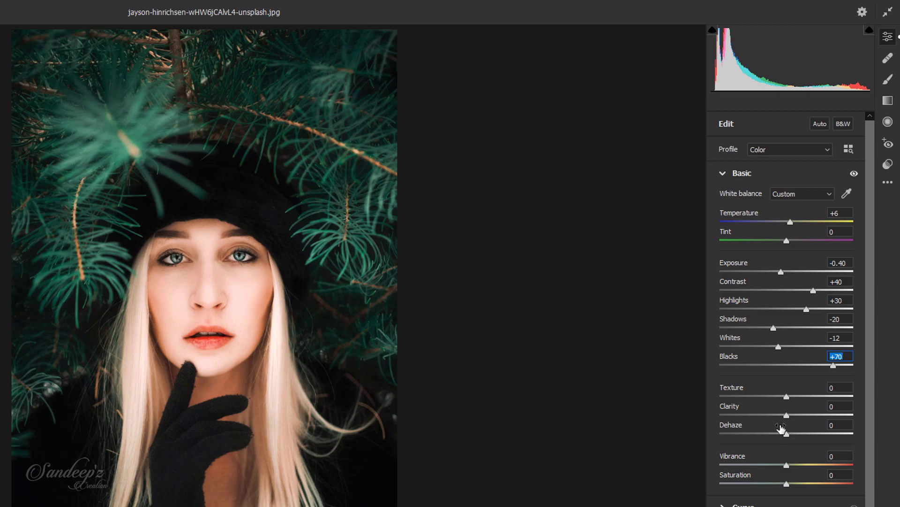
- Set Dehaze to +25, Vibrance to +25 and Saturation to +18 in the basic adjustments
left_click_drag(789, 435, 805, 437)
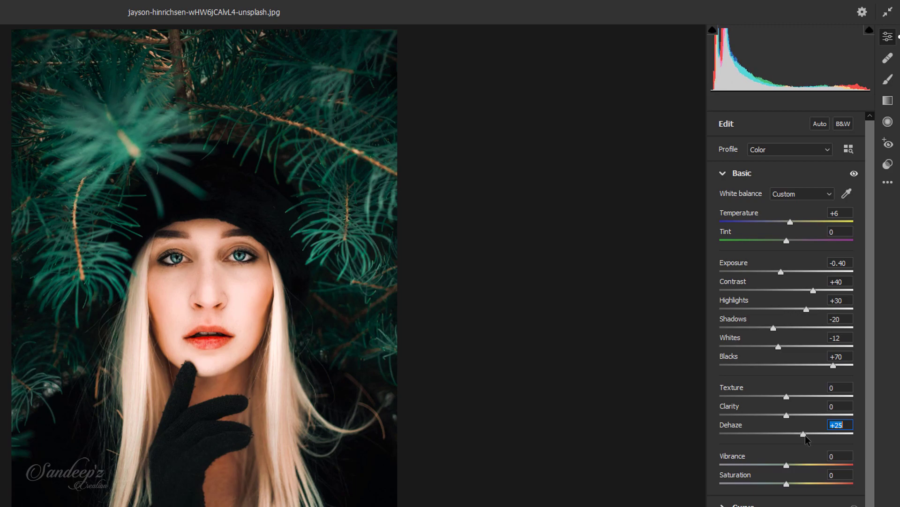
left_click_drag(788, 467, 803, 469)
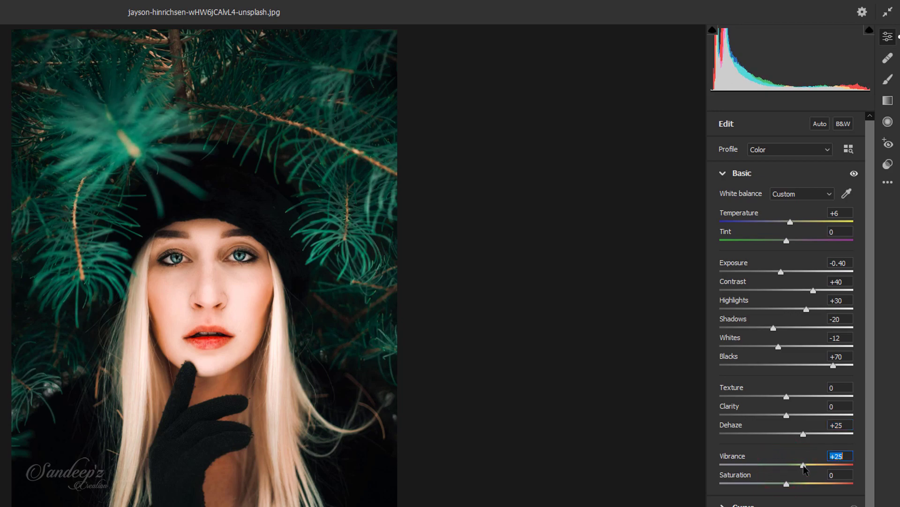
left_click_drag(787, 485, 796, 485)
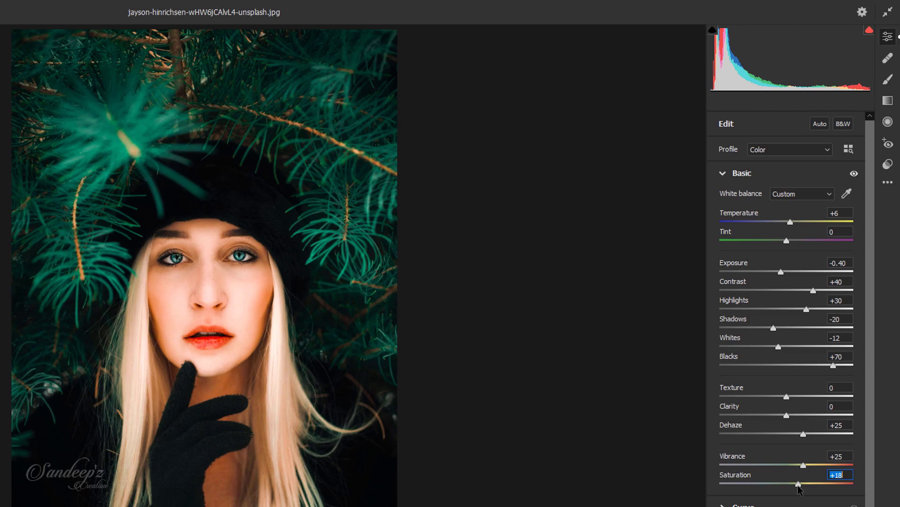
left_click(722, 173)
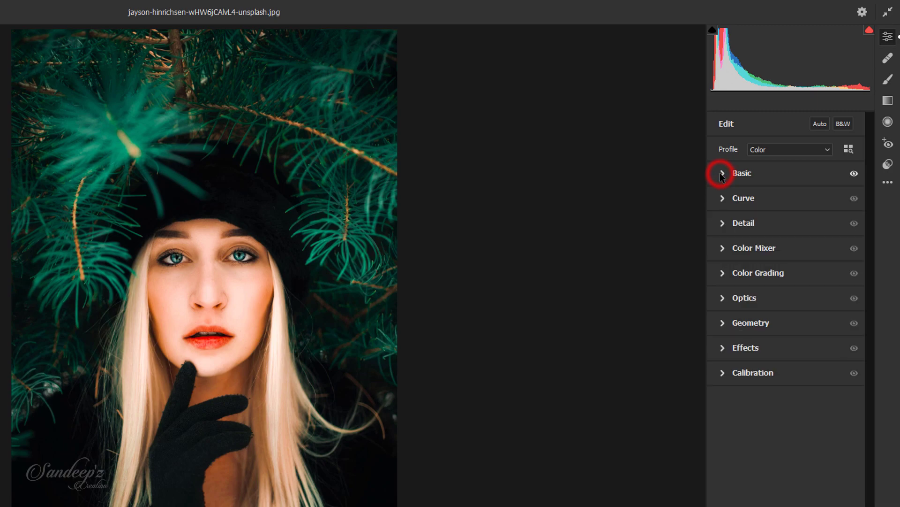
- Darken the shadows of the main point curve with a point at input 76, output 53
left_click(724, 198)
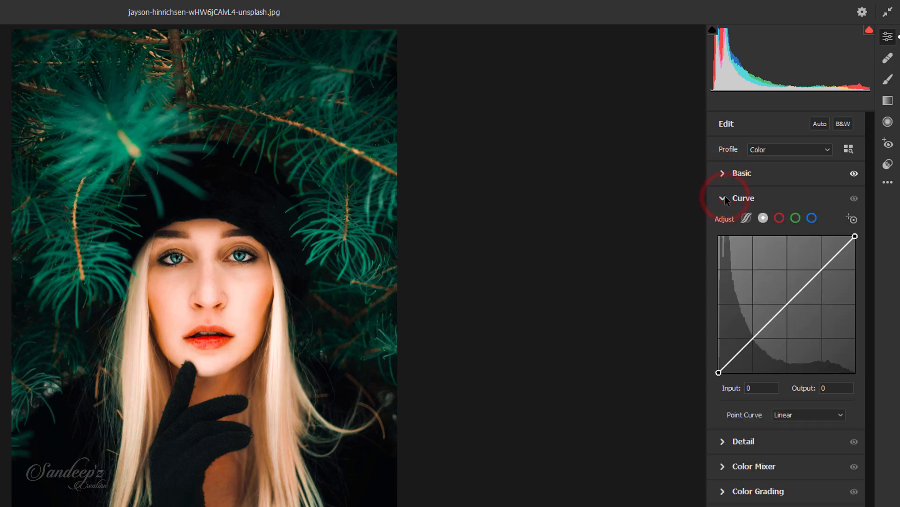
left_click_drag(758, 332, 761, 345)
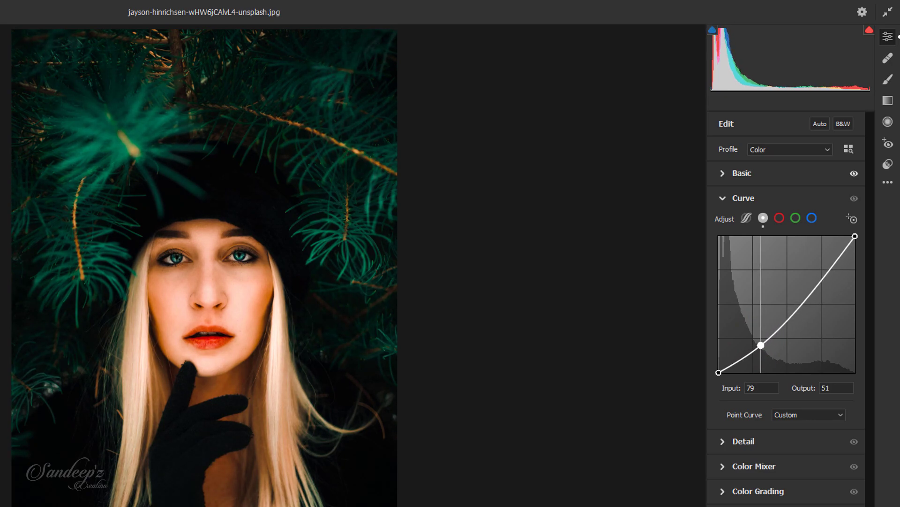
left_click_drag(761, 345, 759, 344)
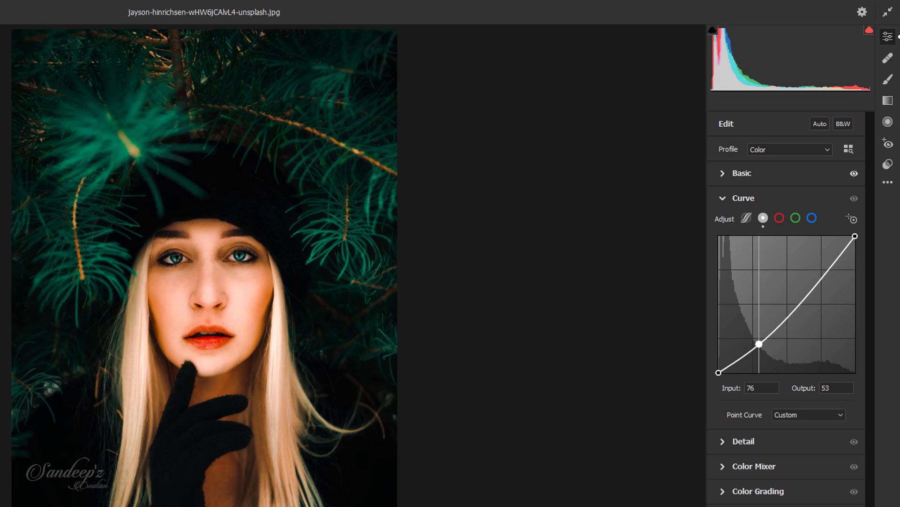
left_click(724, 198)
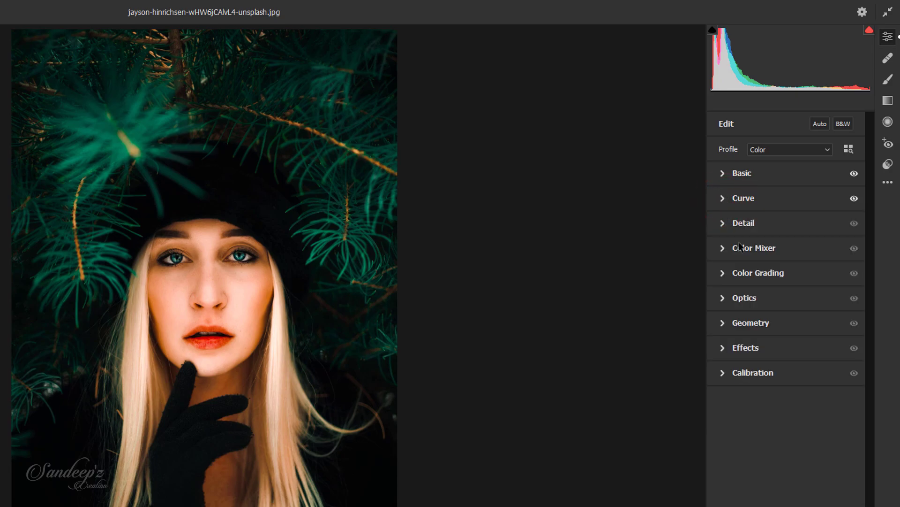
- Set the detail adjustments to Sharpening 25, Noise Reduction 25 and Color Noise Reduction 32
left_click(724, 223)
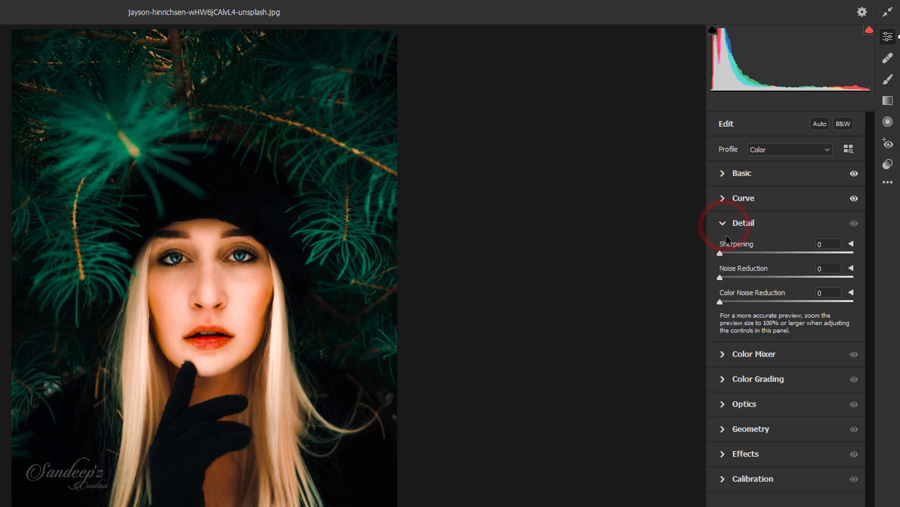
left_click_drag(721, 253, 739, 255)
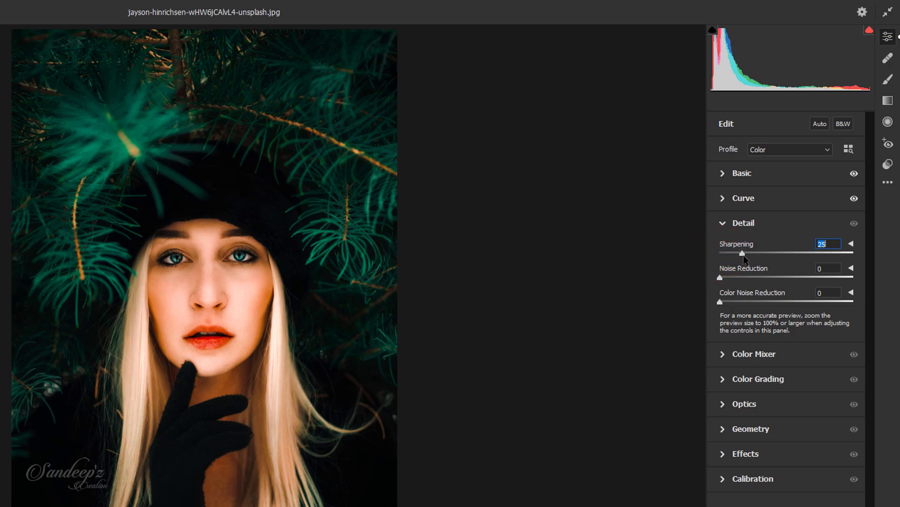
left_click_drag(721, 277, 761, 303)
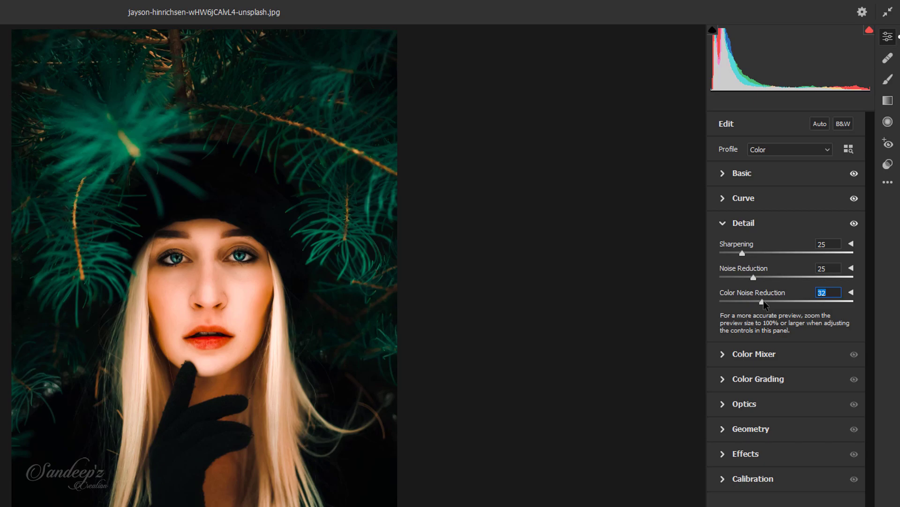
left_click(727, 225)
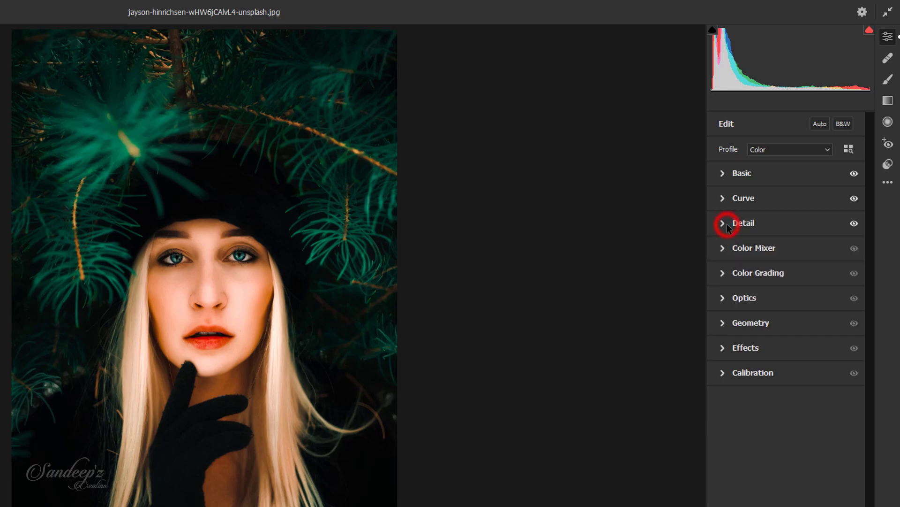
- Set the Color Mixer to adjust by Color and reduce the red saturation to -30
left_click(727, 247)
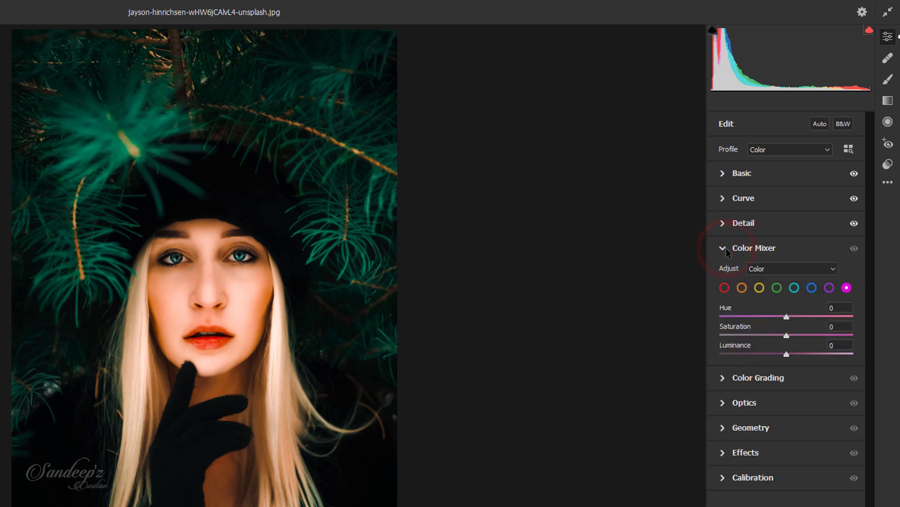
left_click(748, 268)
left_click(756, 283)
left_click(759, 269)
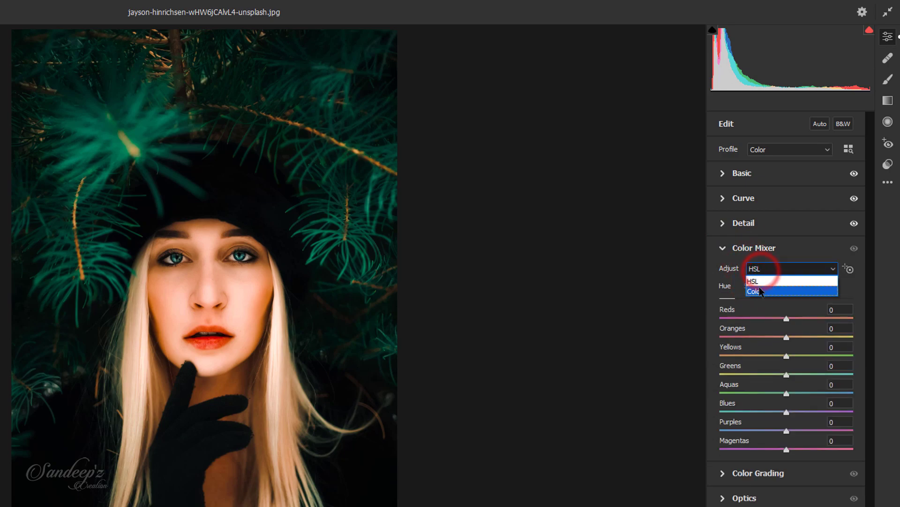
left_click(759, 286)
left_click(725, 288)
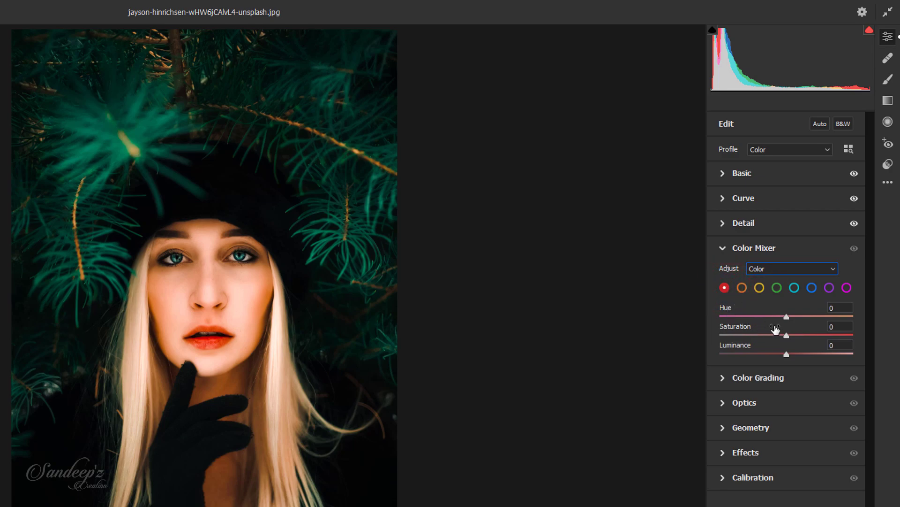
left_click_drag(787, 335, 768, 339)
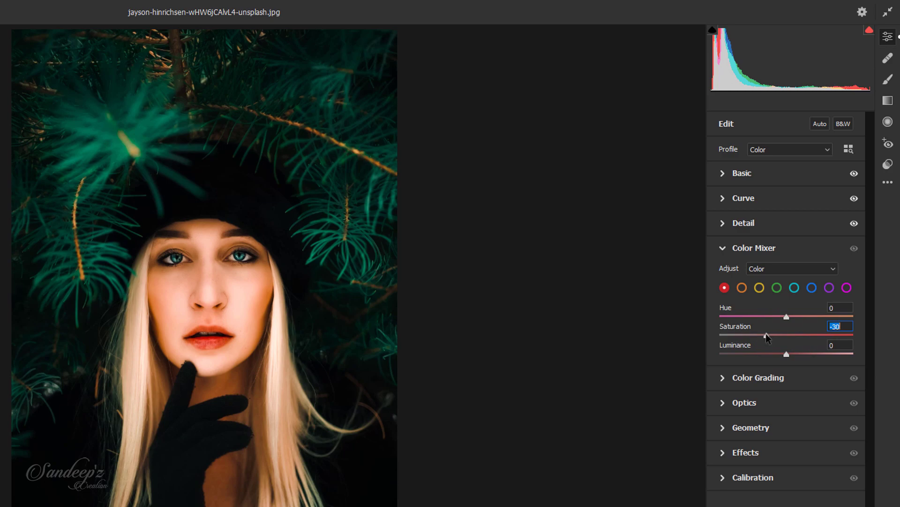
- Set the oranges in the Color Mixer to Hue -8, Saturation -35 and Luminance +12
left_click(742, 288)
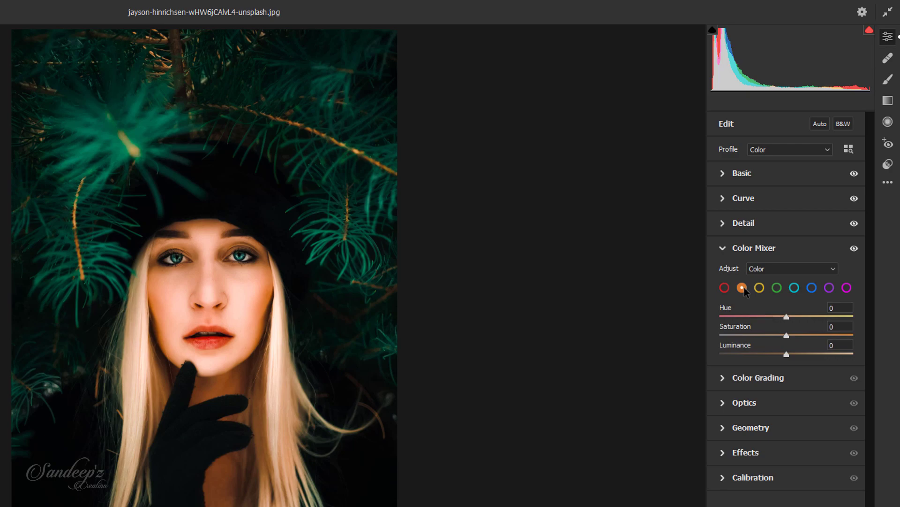
left_click_drag(787, 321, 766, 338)
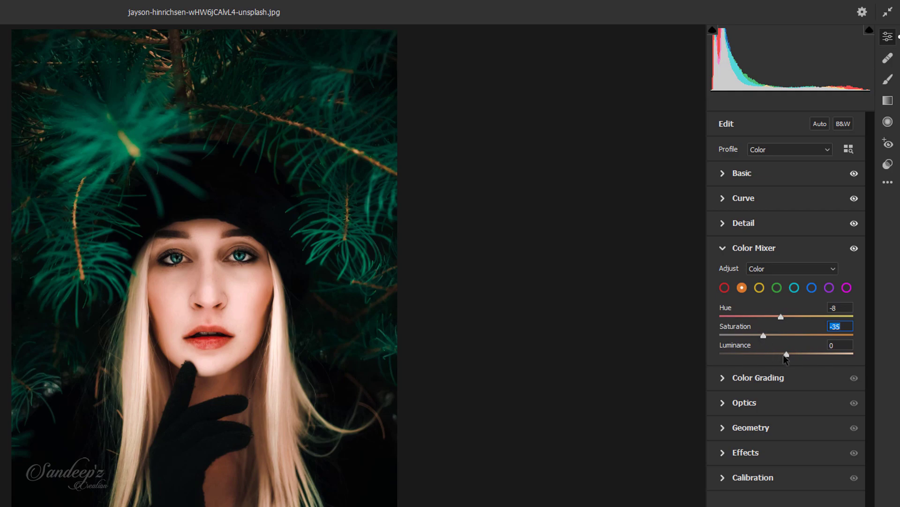
left_click_drag(786, 355, 795, 358)
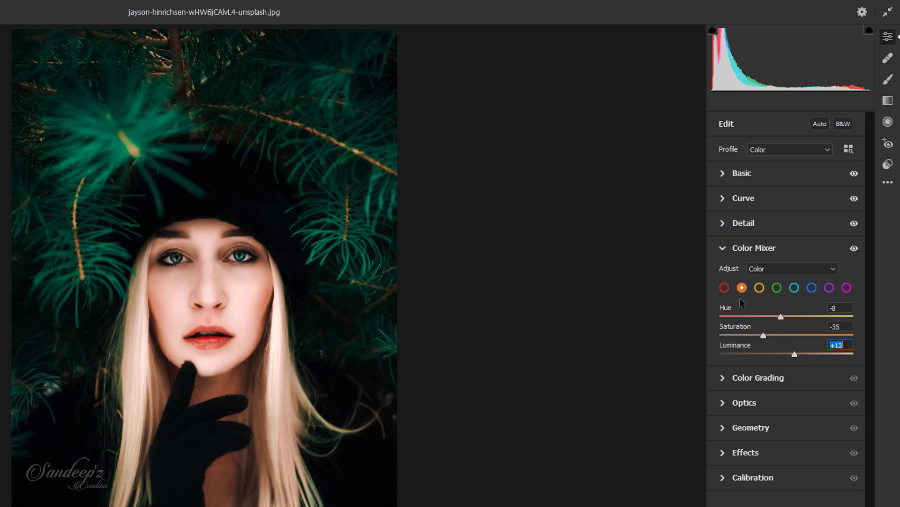
- Set both Hue and Saturation of the yellows to -100 in the Color Mixer
left_click(758, 288)
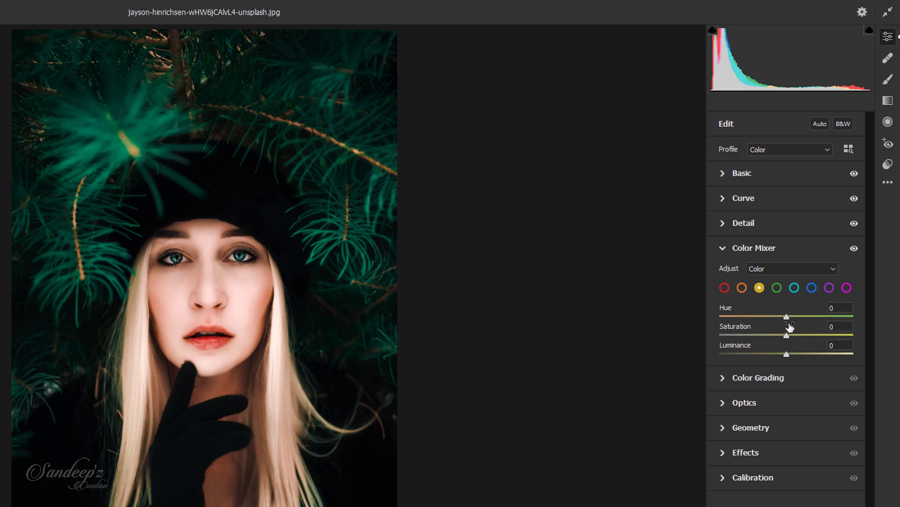
left_click_drag(787, 317, 721, 316)
left_click_drag(786, 335, 741, 335)
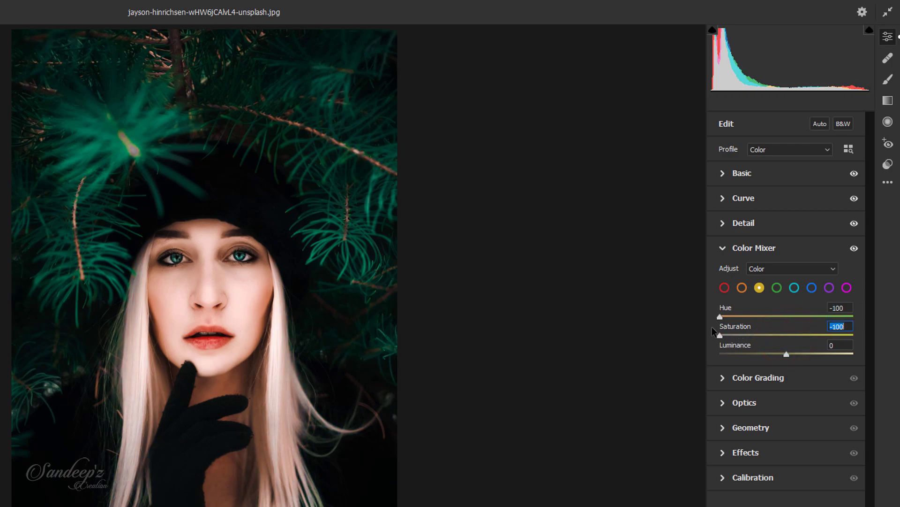
- Set the greens in the Color Mixer to Hue -100, Saturation -100 and Luminance -23
left_click(777, 287)
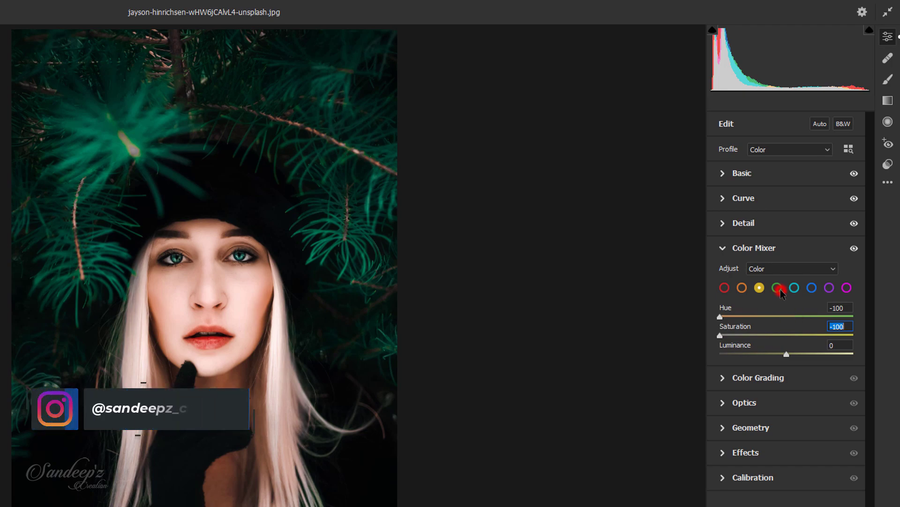
left_click_drag(786, 317, 714, 314)
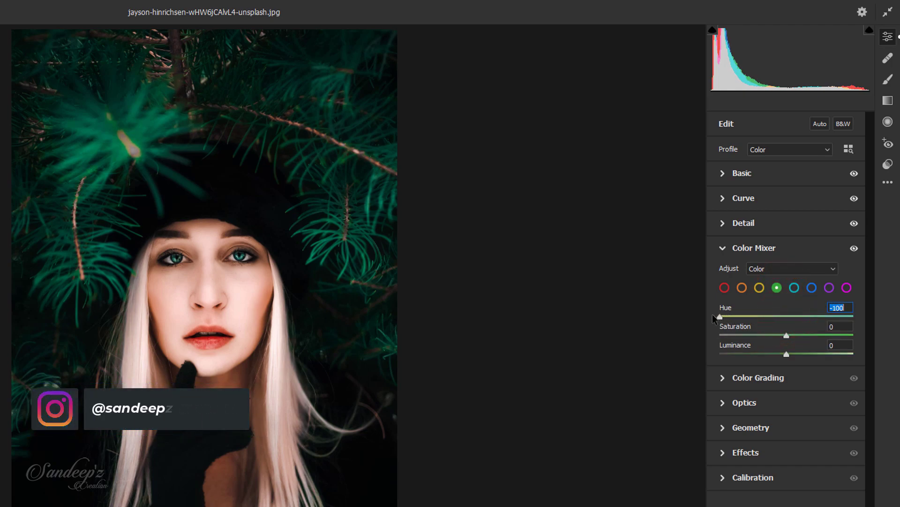
left_click_drag(784, 335, 718, 335)
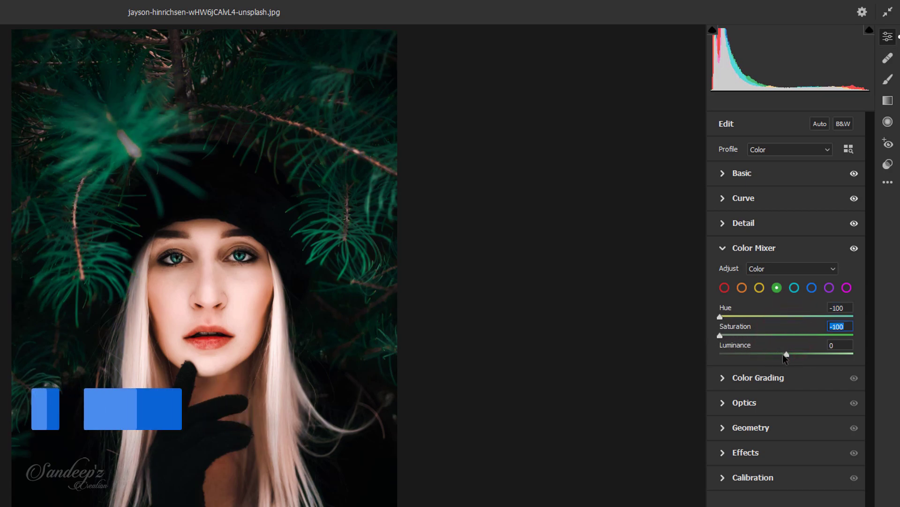
left_click_drag(785, 354, 768, 352)
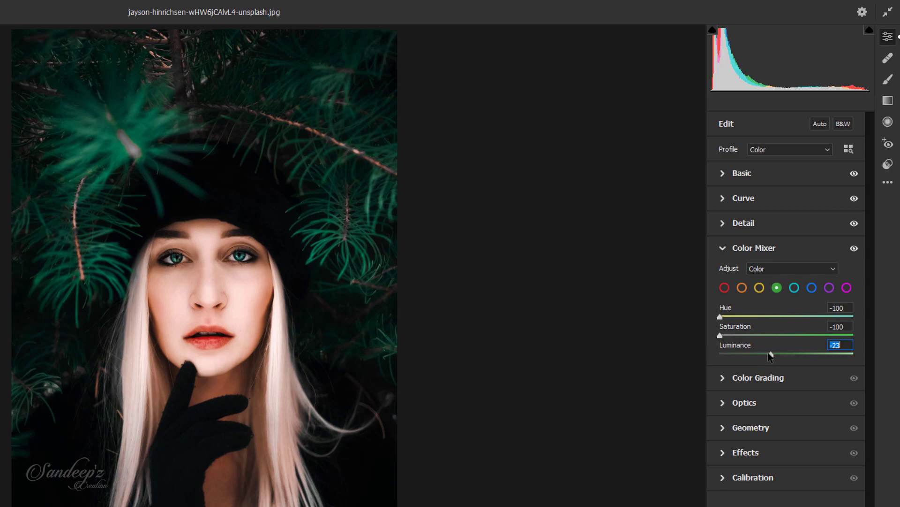
- Set both Hue and Saturation of the aquas to -100 in the Color Mixer
left_click(793, 290)
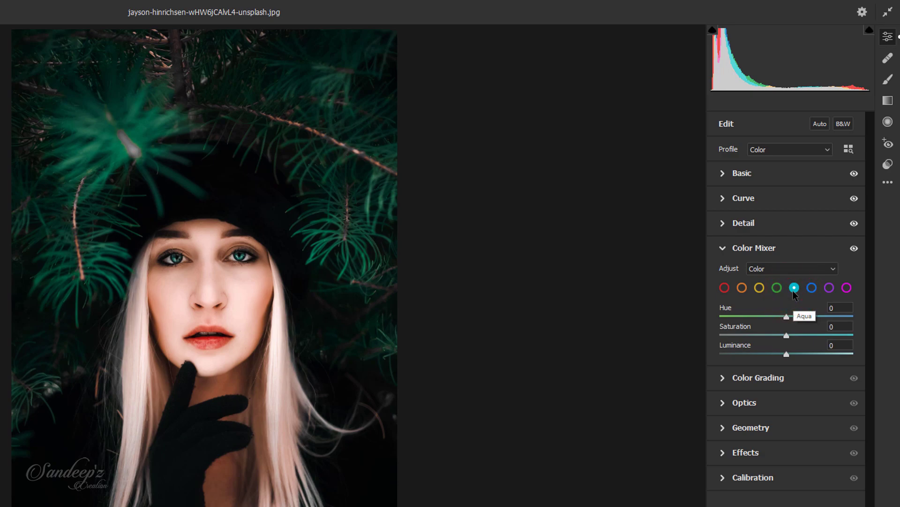
left_click_drag(787, 316, 720, 317)
left_click_drag(786, 335, 718, 335)
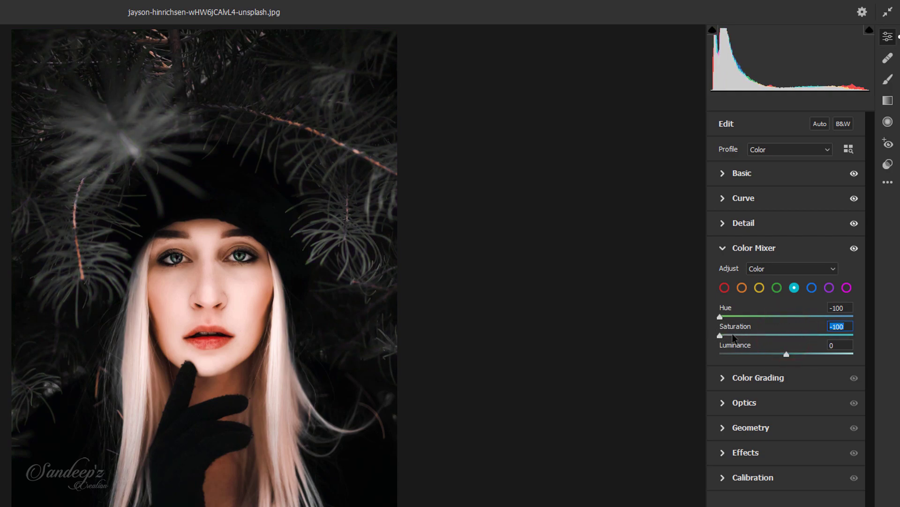
- Set both Hue and Saturation of the blues to -100 in the Color Mixer
left_click(811, 288)
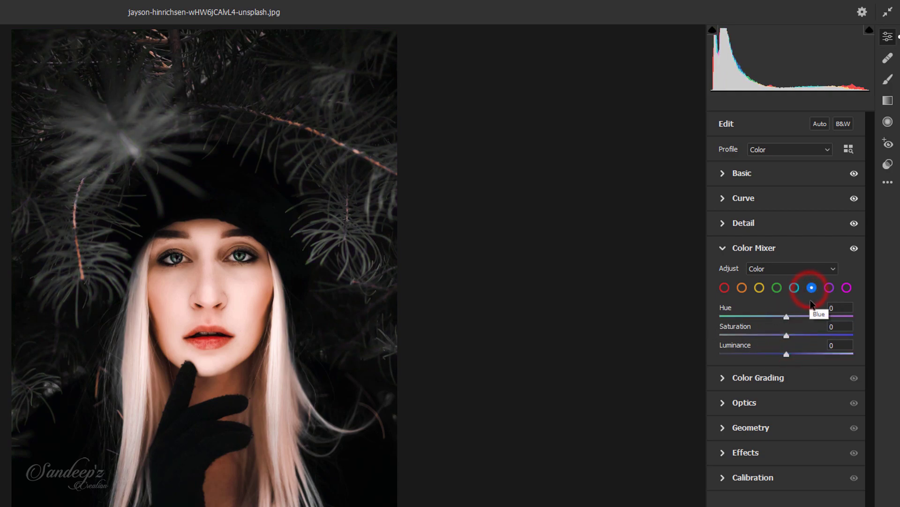
left_click_drag(786, 317, 716, 318)
left_click_drag(787, 335, 711, 331)
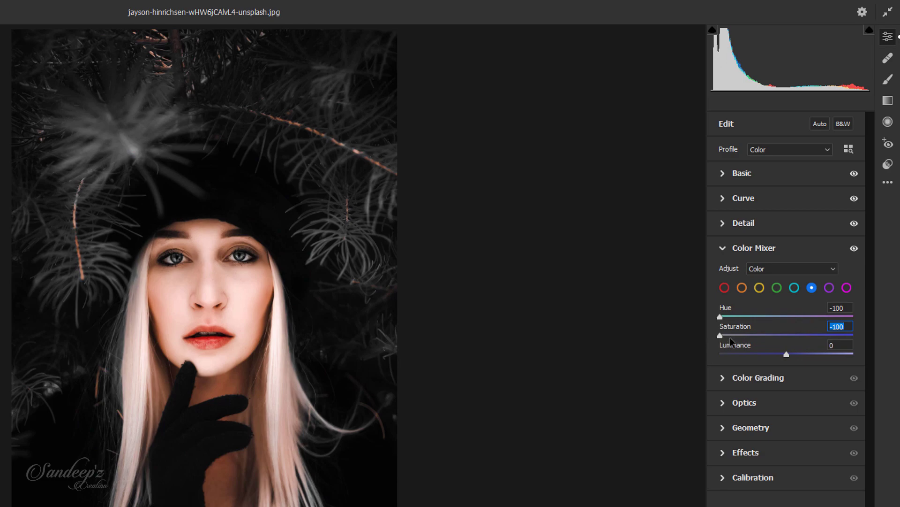
- Set both Hue and Saturation of the purples to -100 in the Color Mixer
left_click(829, 288)
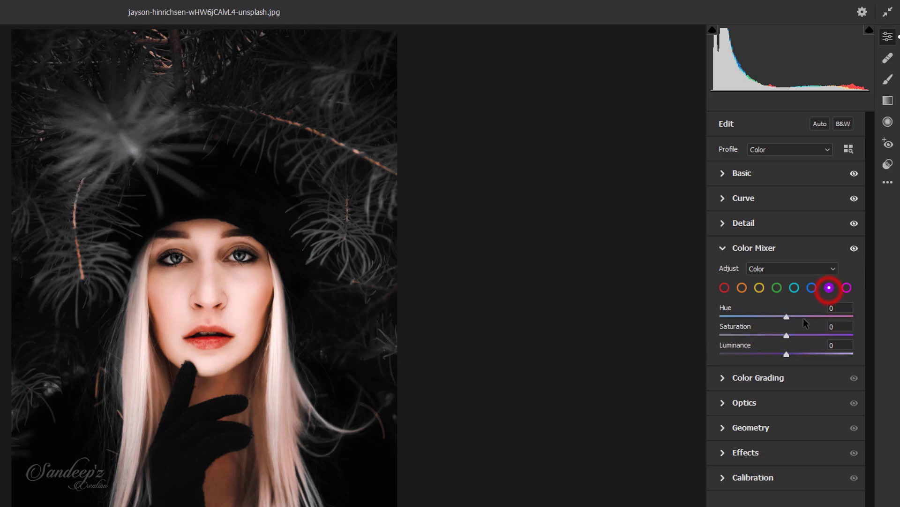
left_click_drag(778, 317, 708, 313)
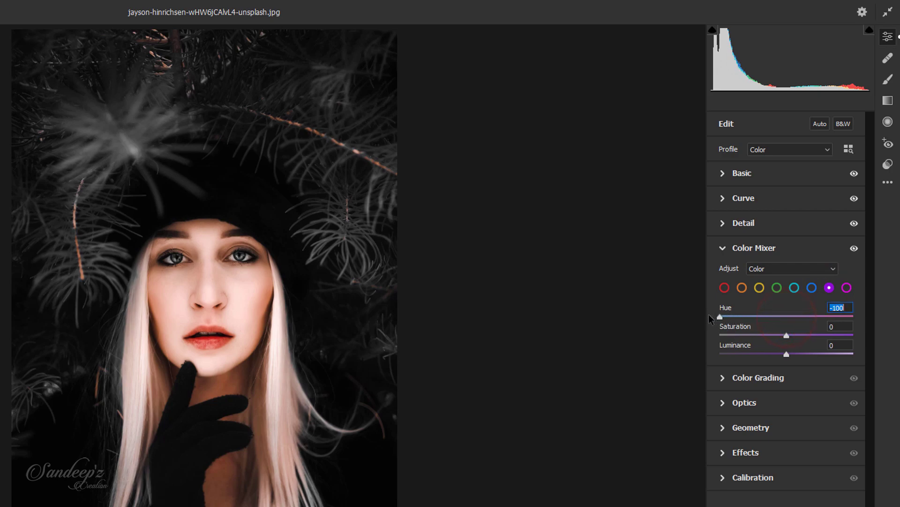
left_click_drag(776, 337, 717, 335)
- Set both Hue and Saturation of the magentas to -100 in the Color Mixer
left_click(846, 289)
left_click_drag(786, 316, 710, 314)
left_click_drag(786, 335, 711, 333)
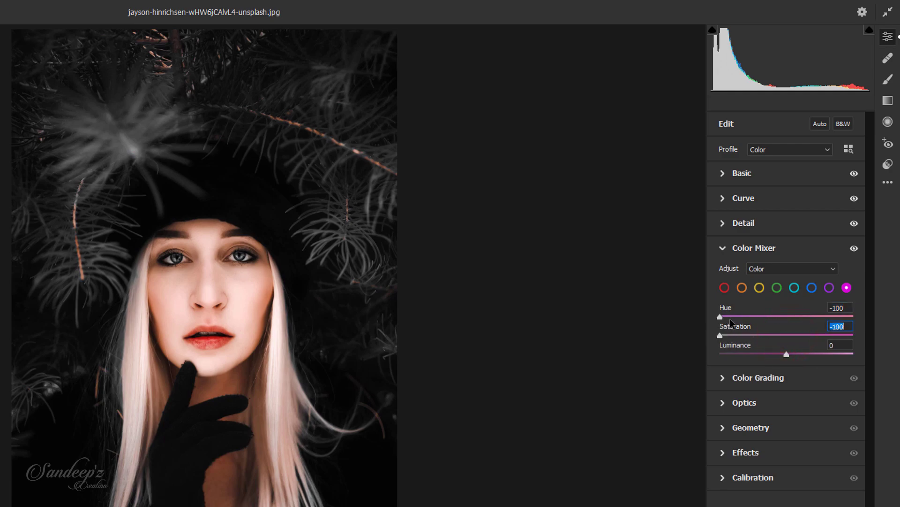
left_click(723, 250)
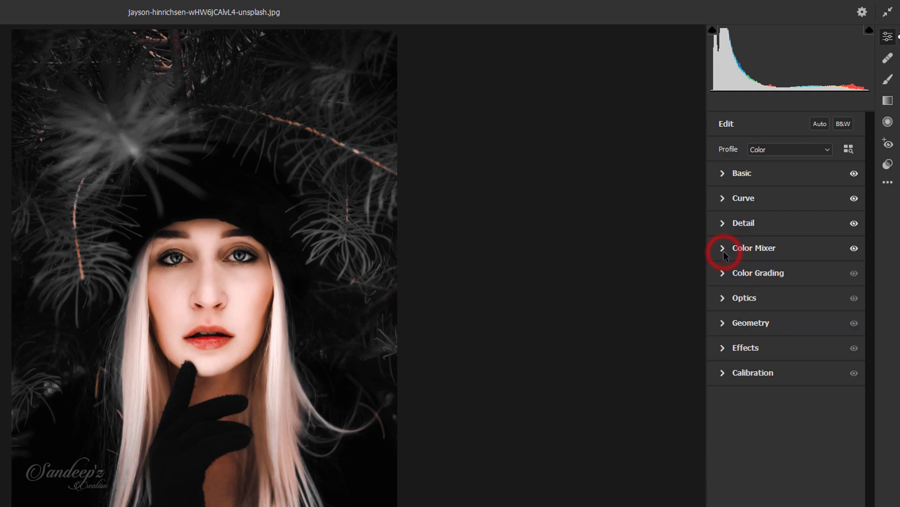
- Color grade the shadows with Hue 236 and Saturation 14, and set the grading Balance to -70
left_click(723, 274)
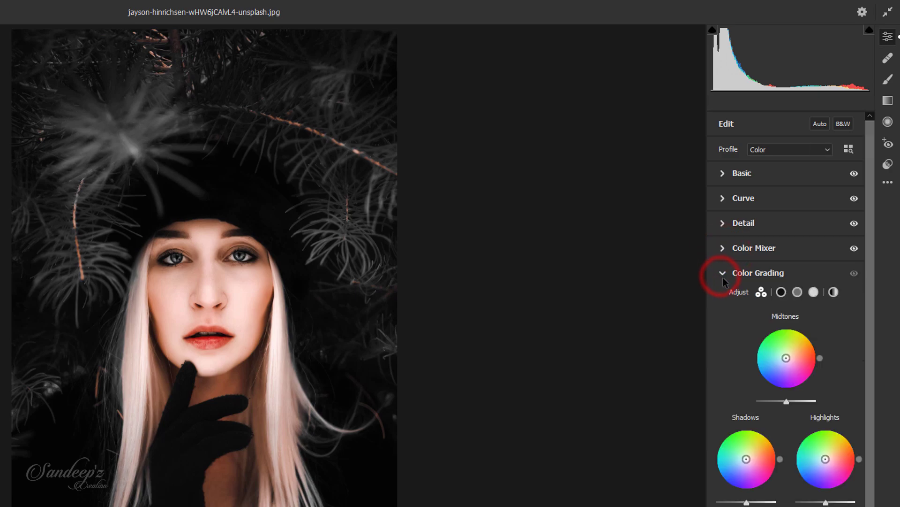
left_click(782, 292)
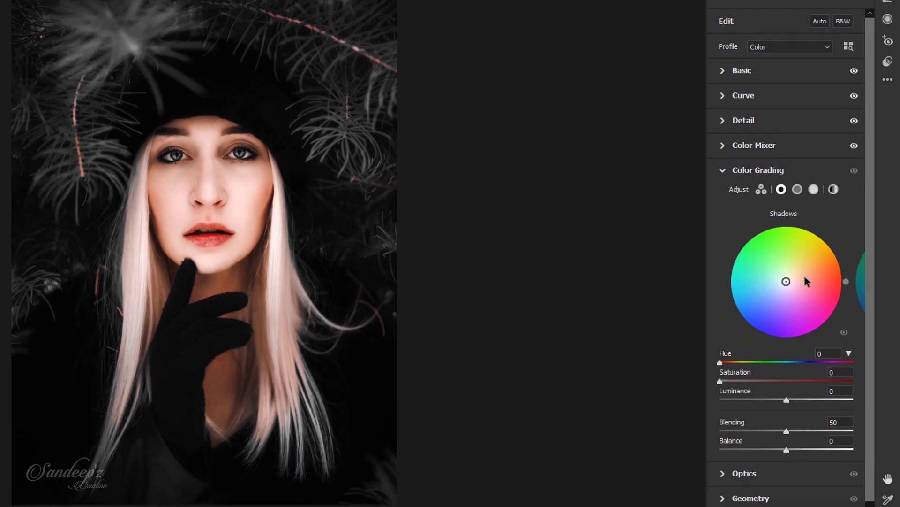
left_click_drag(720, 363, 813, 381)
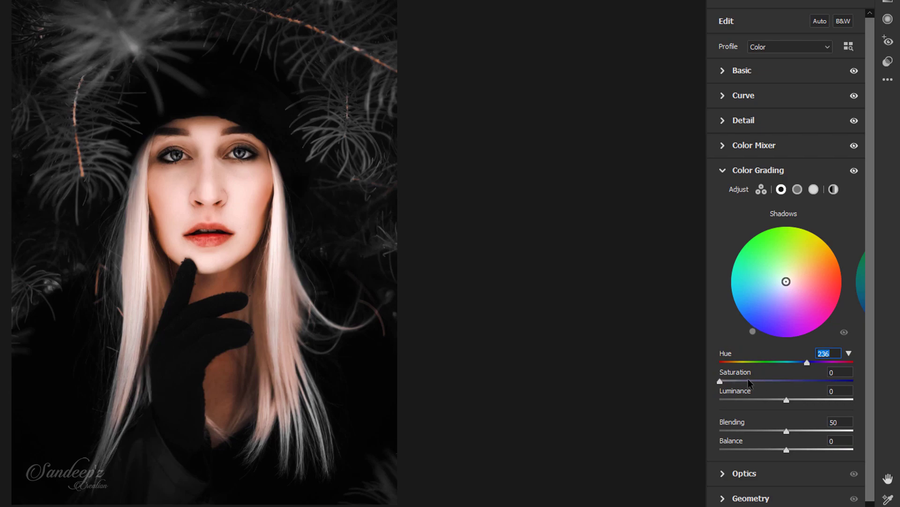
left_click_drag(721, 381, 739, 386)
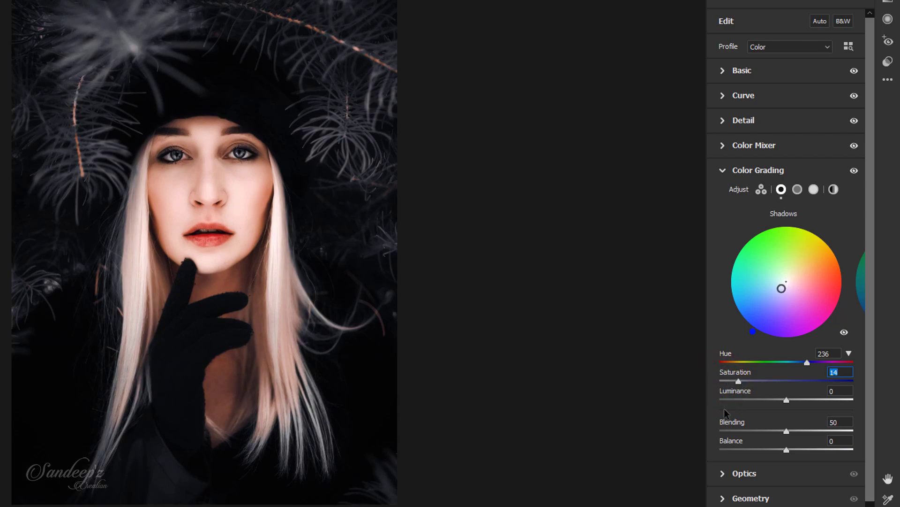
left_click_drag(787, 451, 751, 452)
left_click_drag(741, 450, 740, 450)
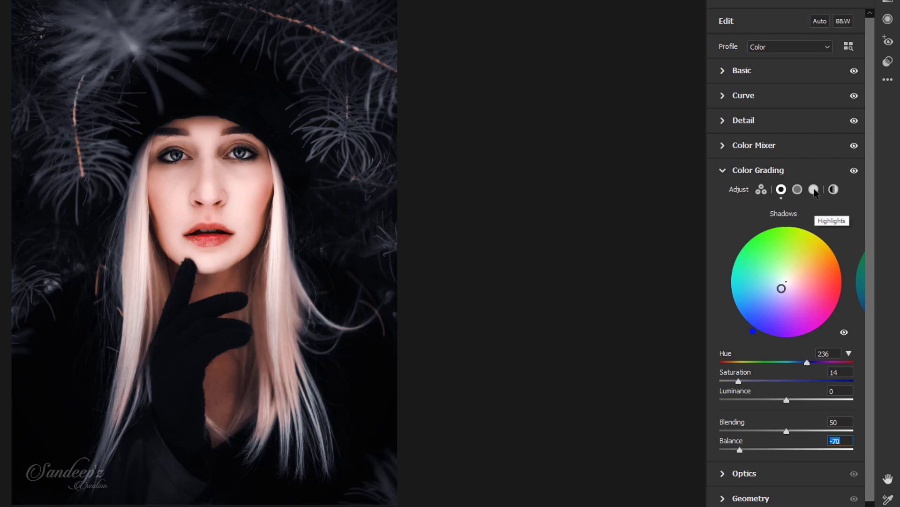
- Color grade the highlights with Hue 90 and Saturation 10
left_click(815, 190)
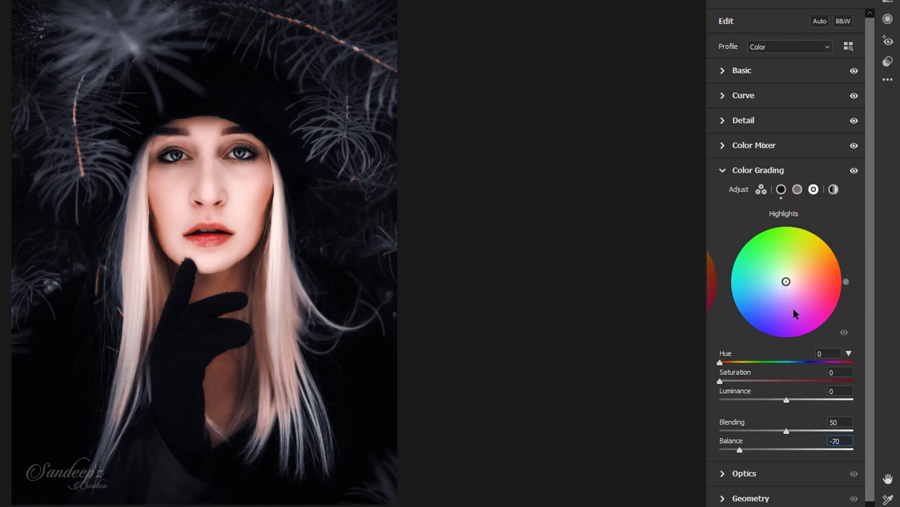
left_click_drag(721, 362, 755, 368)
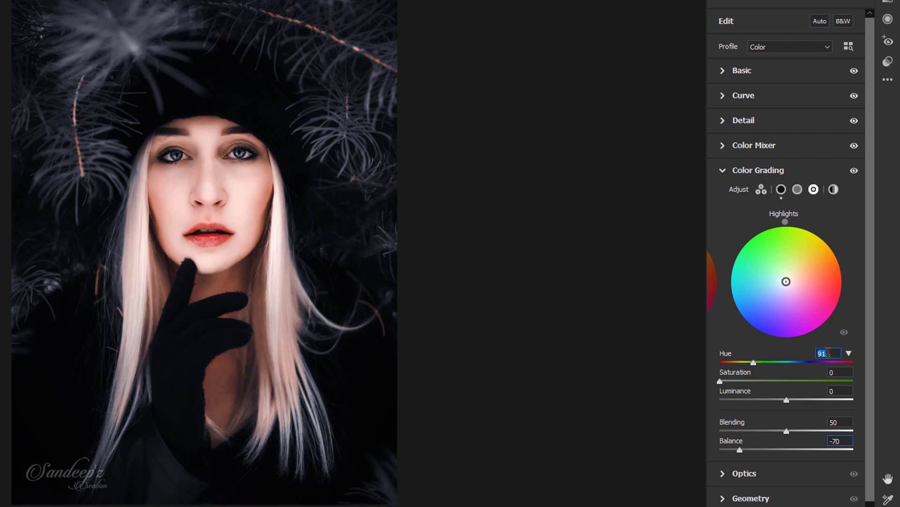
type("90")
left_click_drag(720, 382, 735, 381)
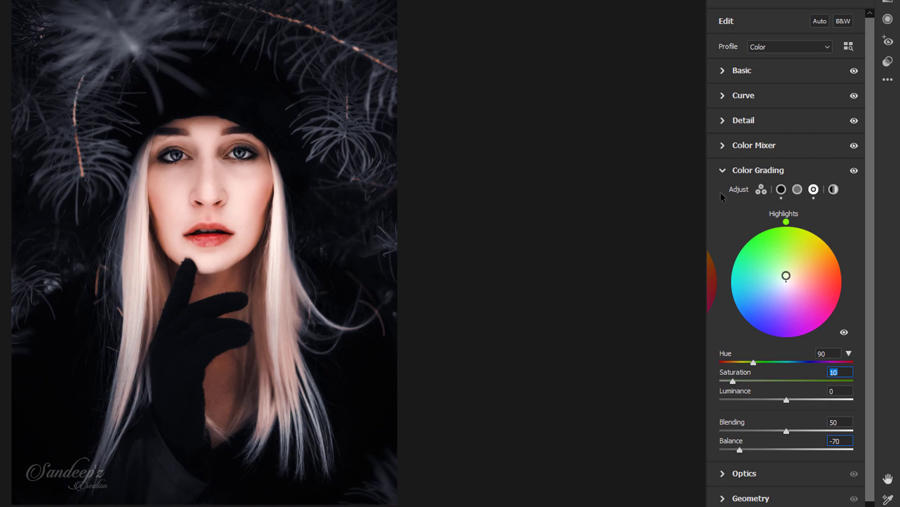
left_click(722, 172)
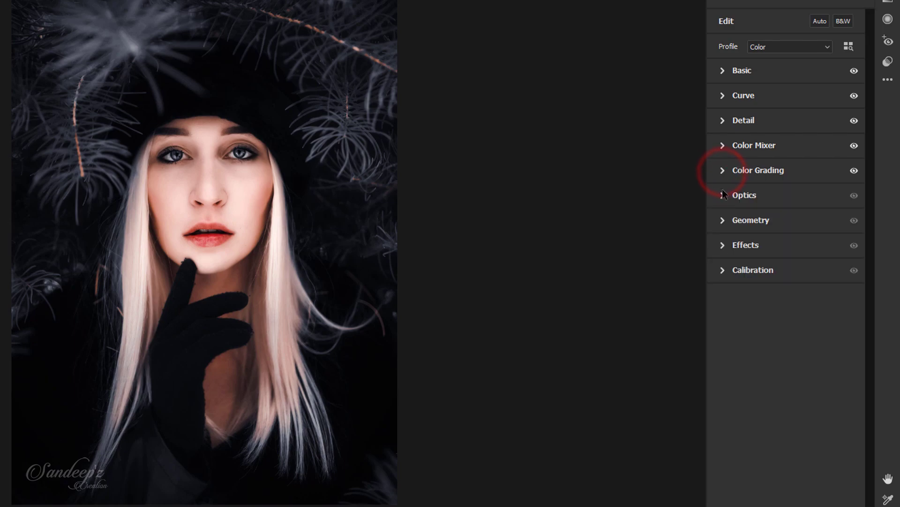
- Add a vignette of -23 with Feather 70, and show the before and after versions side by side
left_click(722, 244)
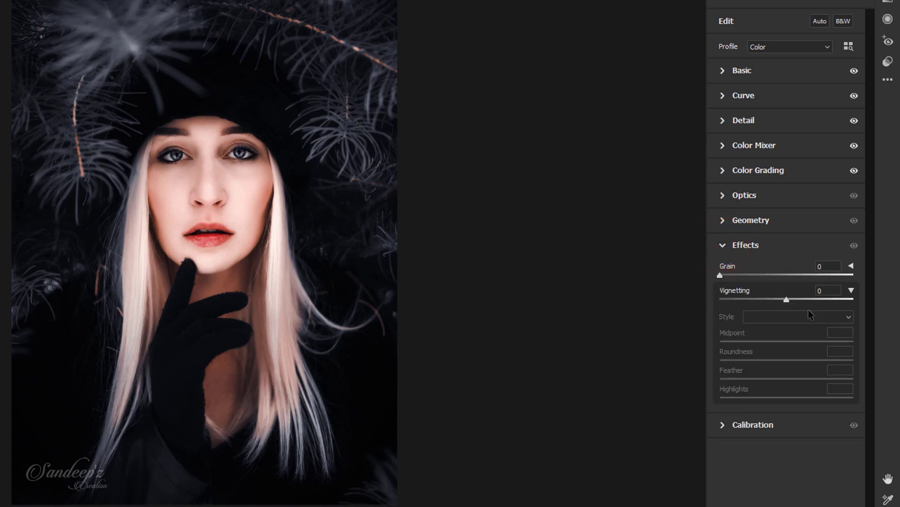
left_click_drag(787, 300, 772, 301)
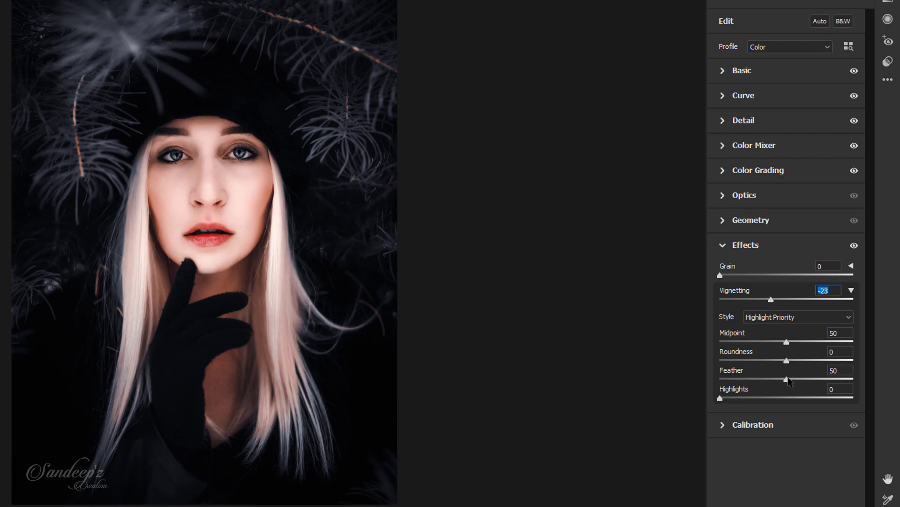
left_click_drag(787, 380, 815, 386)
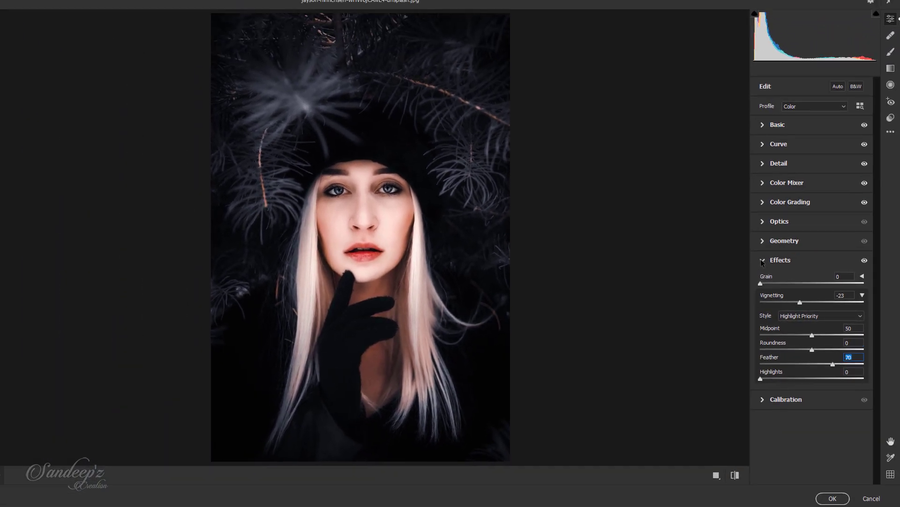
left_click(762, 259)
left_click(717, 476)
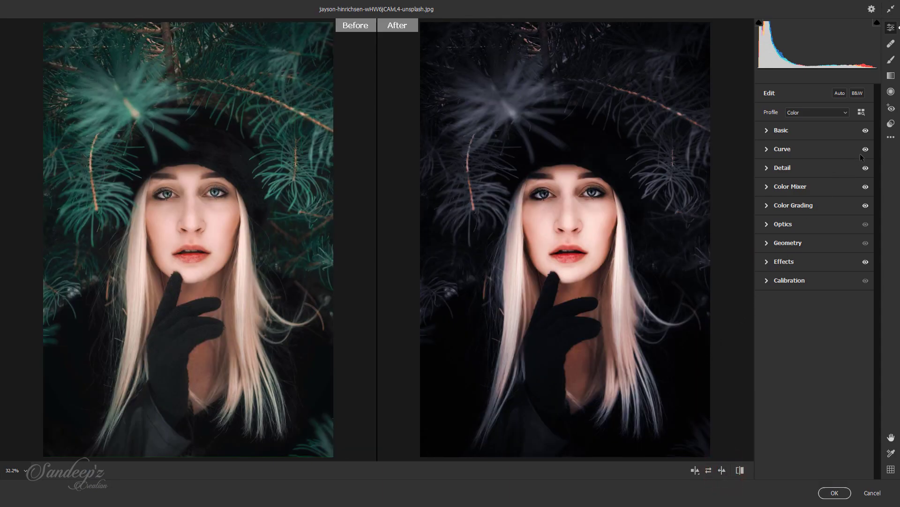
left_click(892, 137)
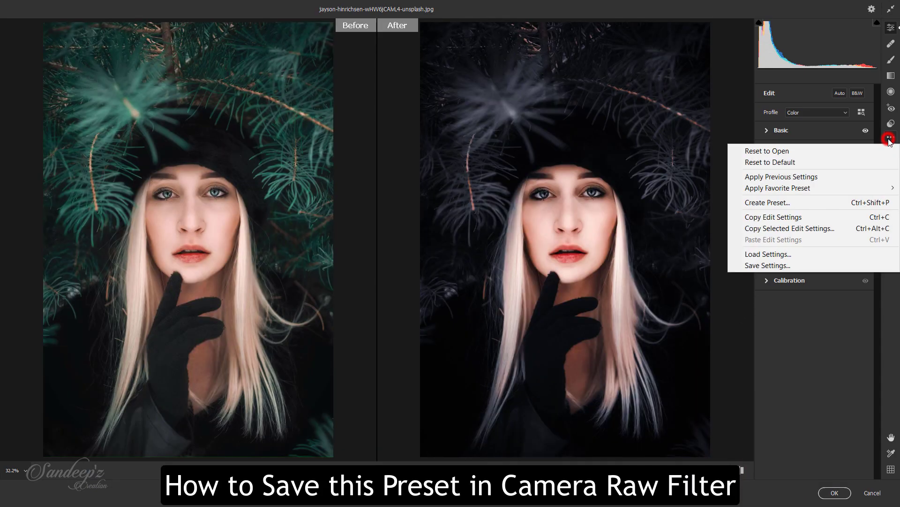
left_click(762, 265)
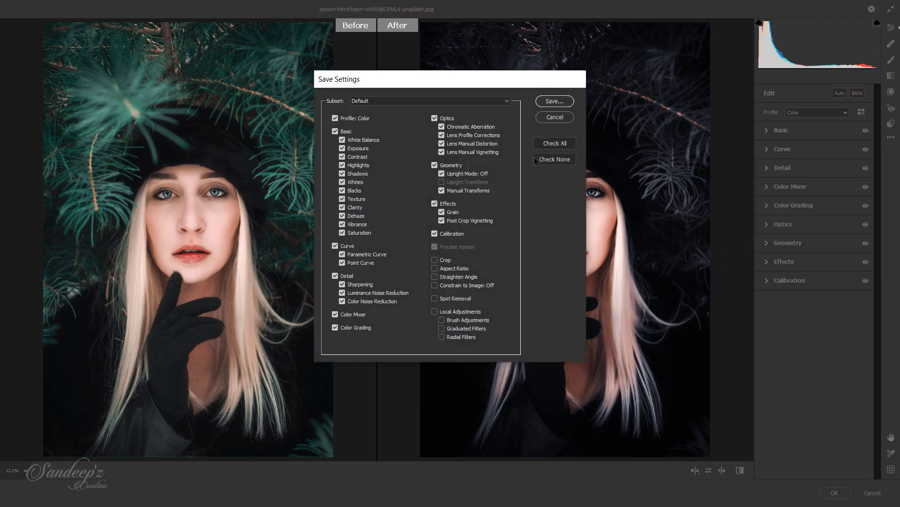
left_click(556, 117)
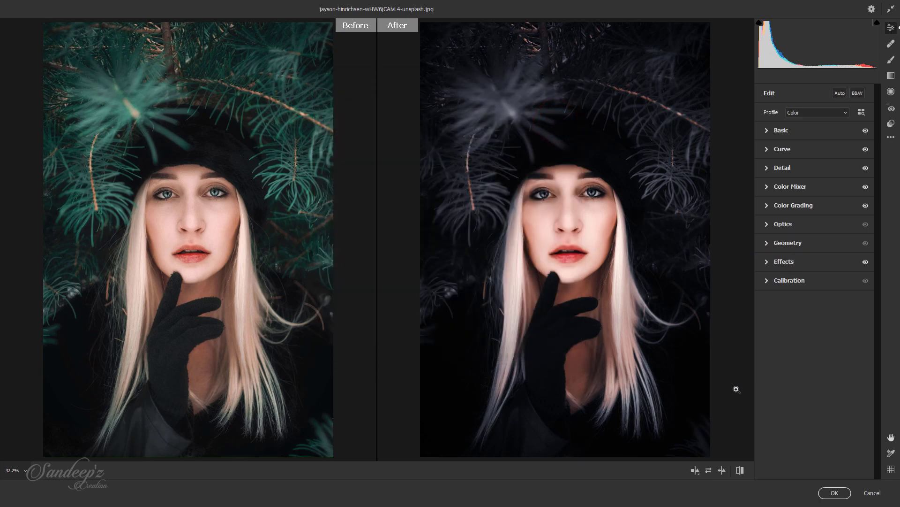
- Apply the Camera Raw grade and toggle the Background copy layer's visibility to compare it with the original
left_click(834, 492)
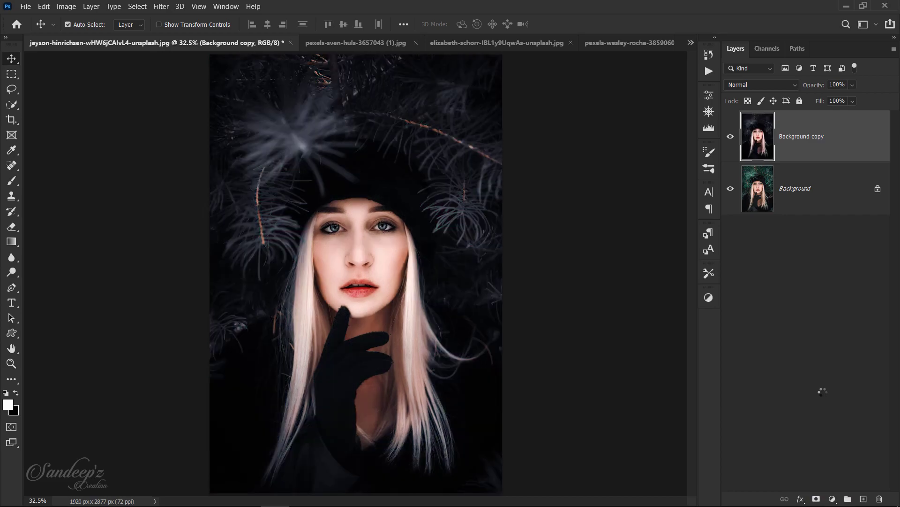
left_click(731, 138)
left_click(731, 138)
left_click(733, 139)
left_click(732, 138)
left_click(731, 138)
left_click(731, 137)
left_click(731, 138)
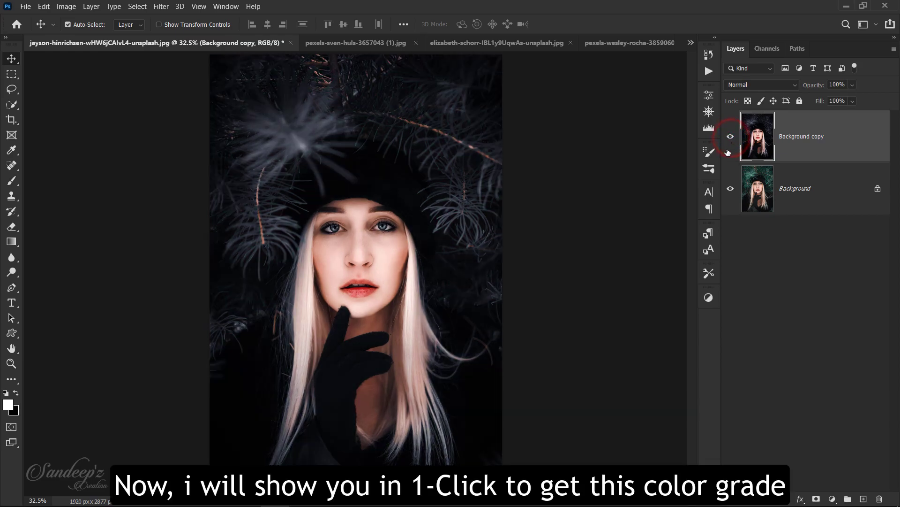
- In the open photo of the woman in the green scarf, duplicate the Background layer and convert the copy to a Smart Object
left_click(374, 43)
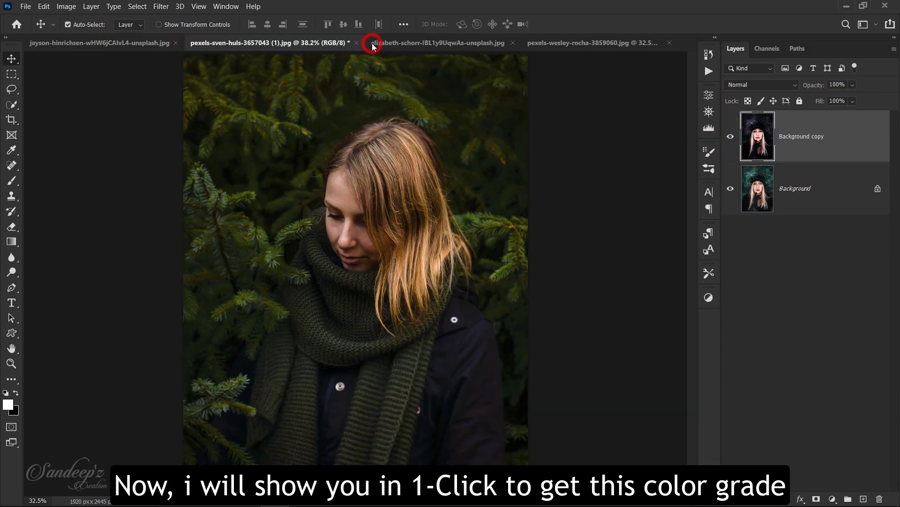
left_click_drag(817, 142, 863, 499)
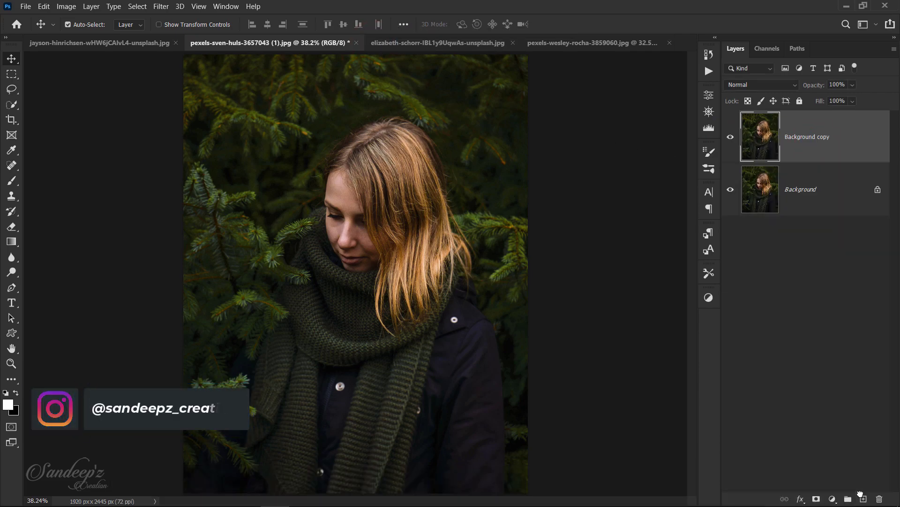
right_click(831, 151)
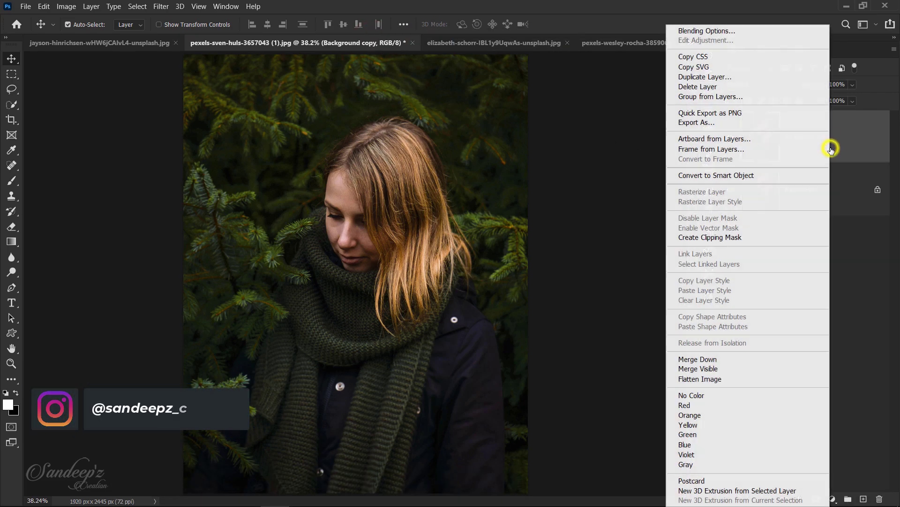
left_click(762, 173)
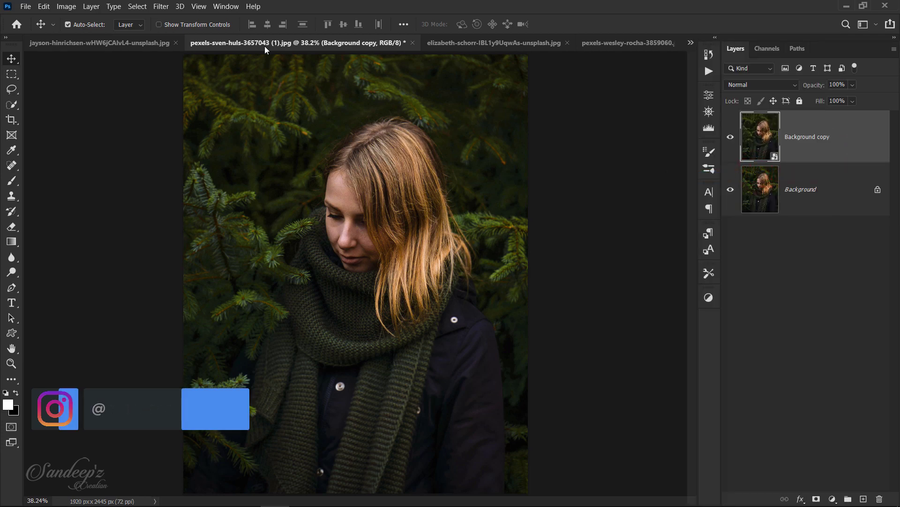
- Open the Camera Raw Filter on the Smart Object and show its before and after views side by side
left_click(166, 12)
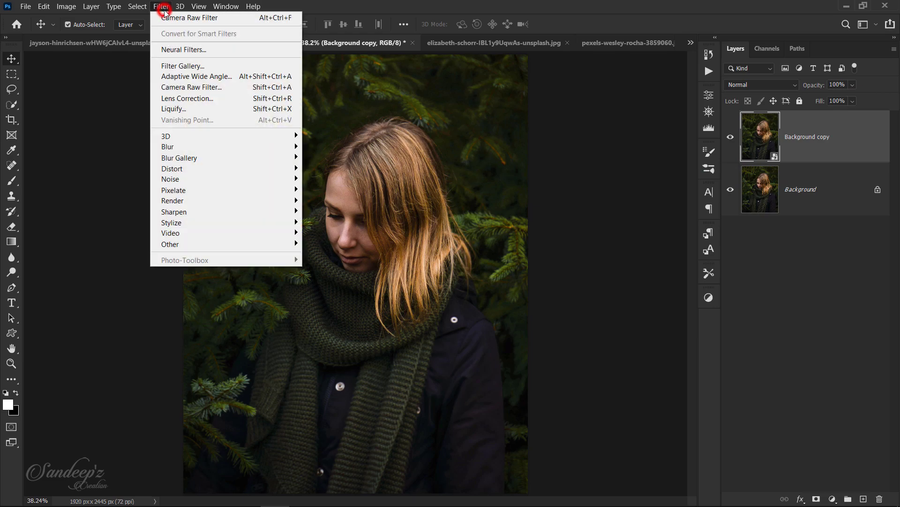
left_click(174, 87)
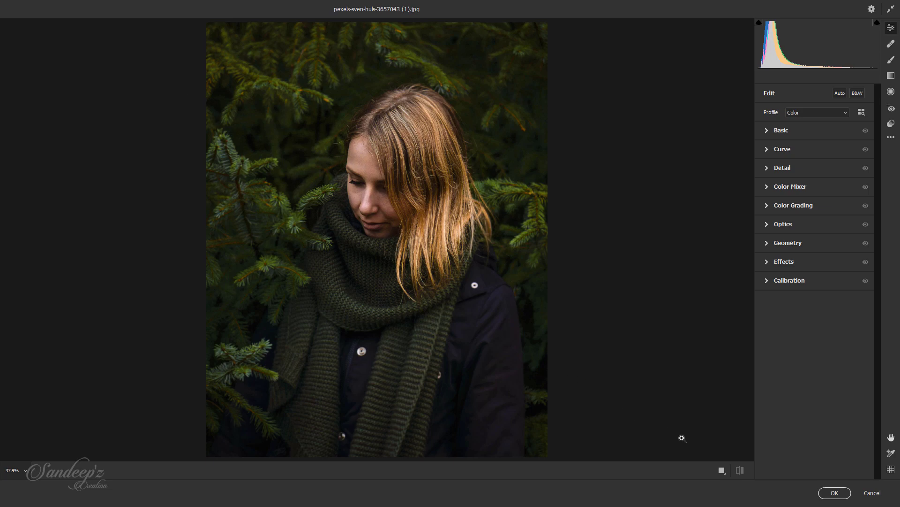
left_click(721, 475)
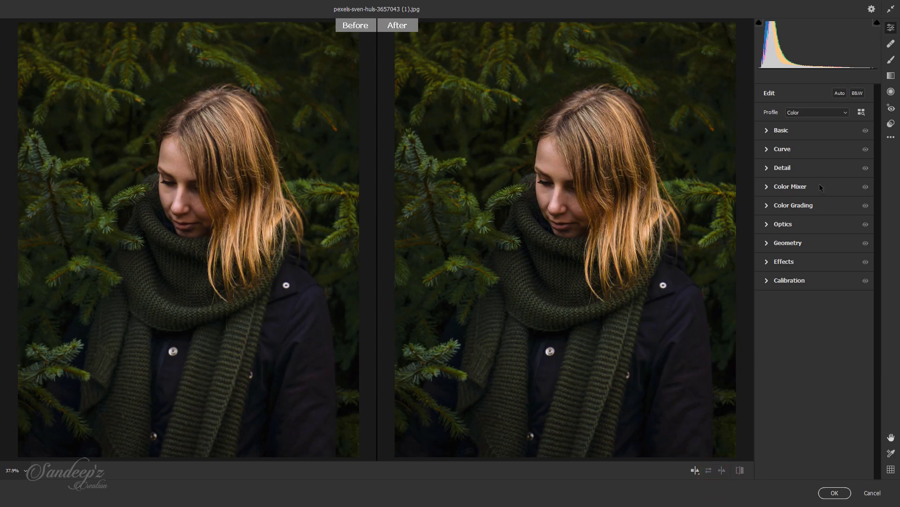
- Apply the Black color grade preset from the Favorites presets to the scarf portrait
left_click(891, 137)
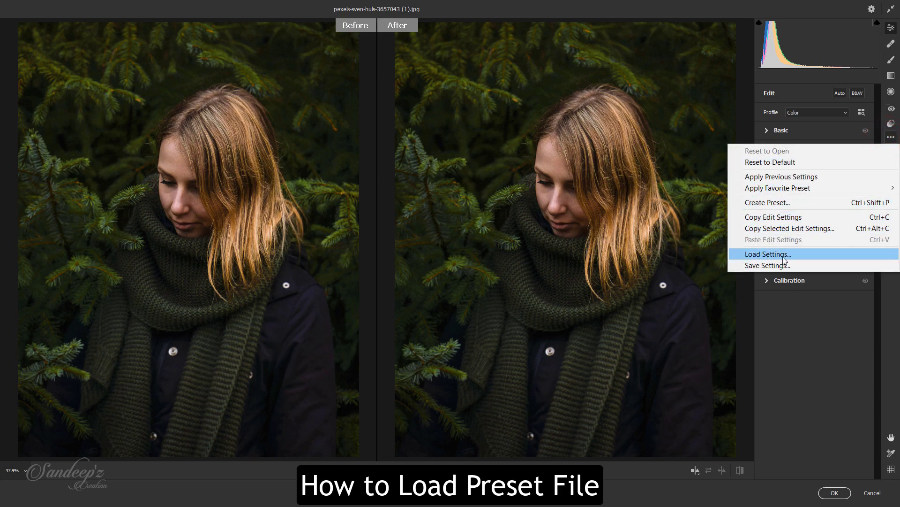
left_click(803, 334)
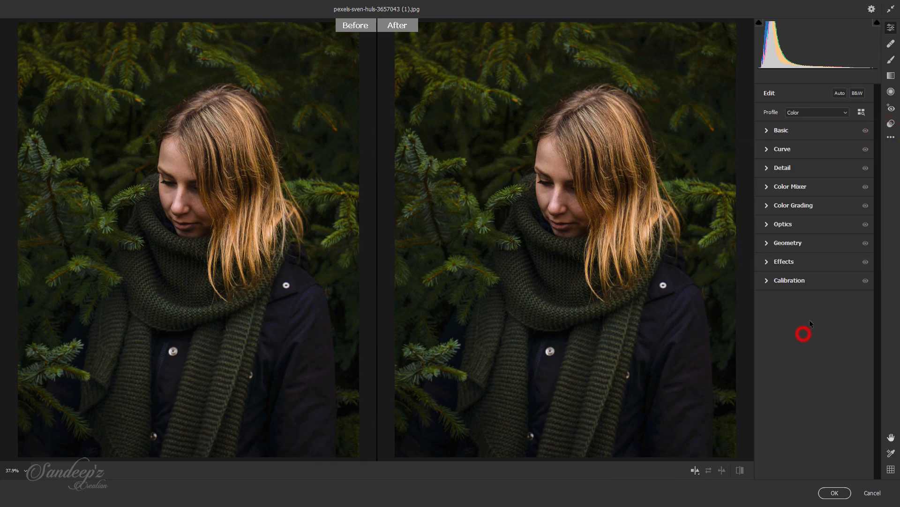
left_click(891, 125)
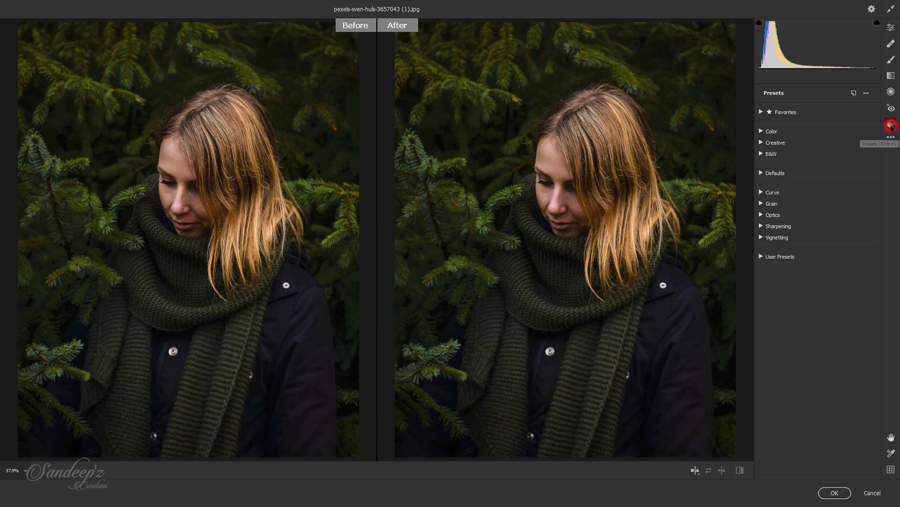
left_click(761, 113)
left_click(789, 123)
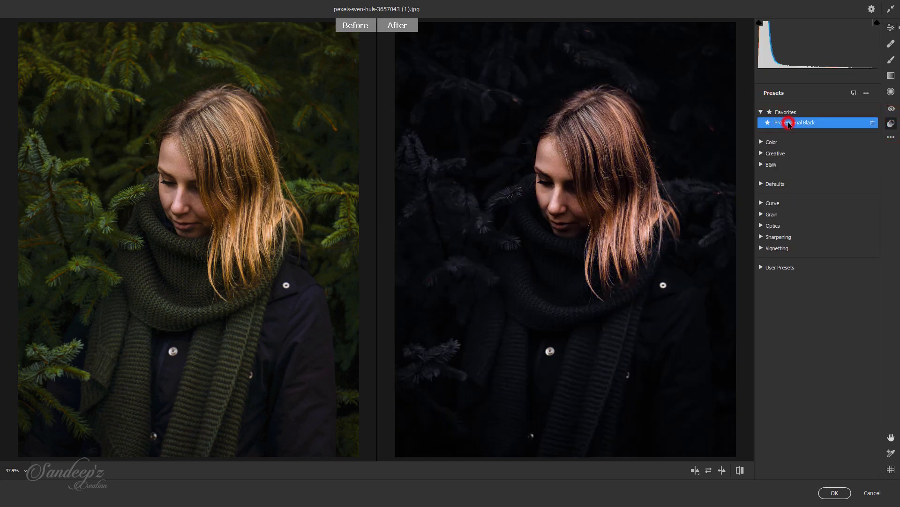
- Set the greens' luminance to +20 in the Color Mixer, apply the grade, and reopen the Camera Raw Filter to check it
left_click(891, 29)
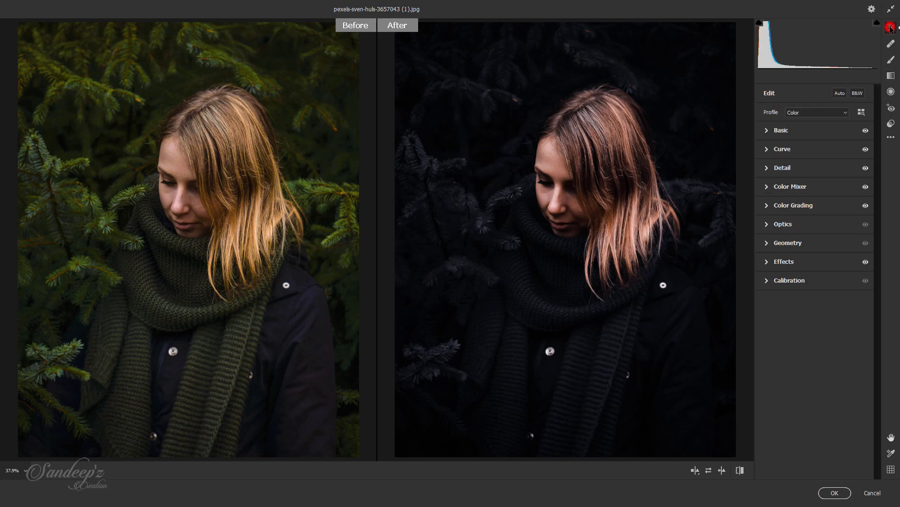
left_click(769, 206)
left_click(770, 207)
left_click(768, 188)
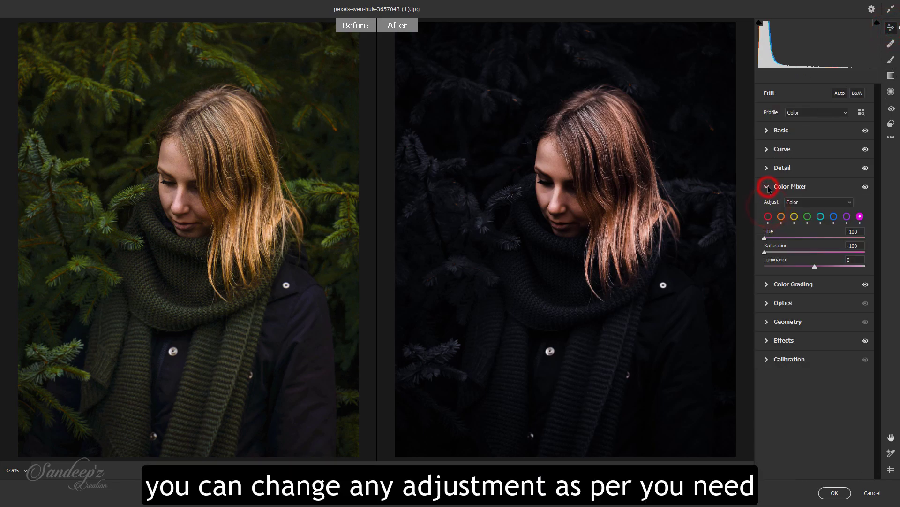
left_click(808, 216)
left_click_drag(815, 266, 869, 267)
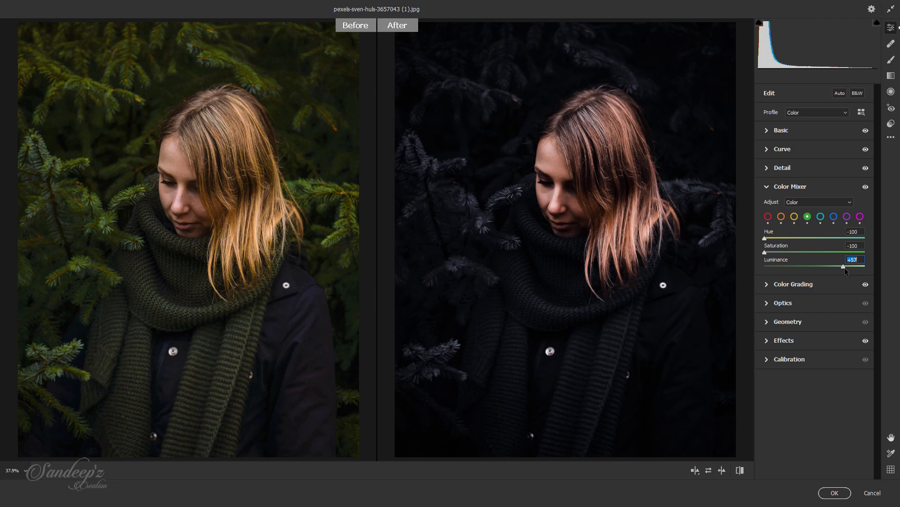
left_click_drag(844, 267, 786, 264)
left_click(835, 492)
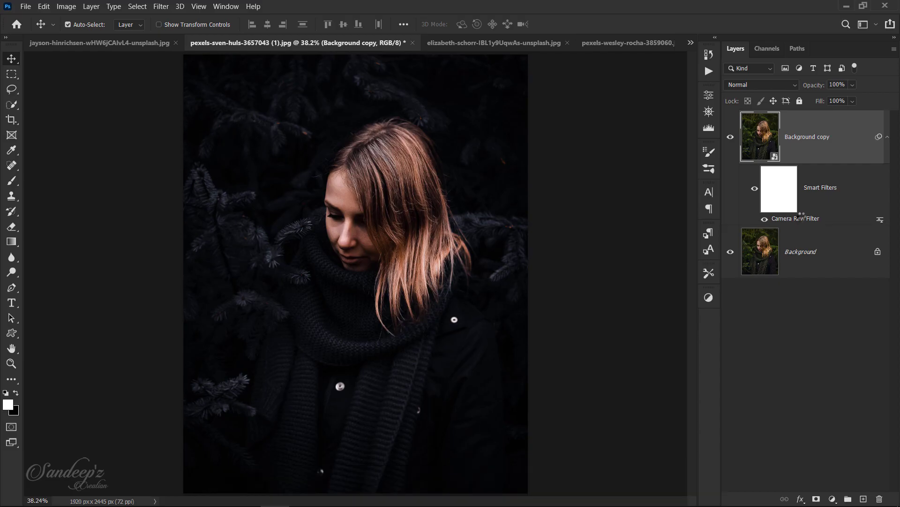
double_click(801, 219)
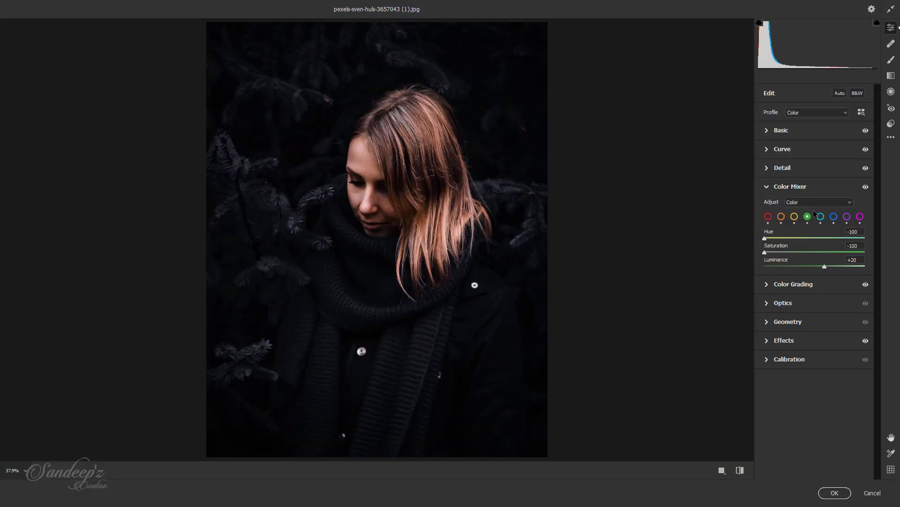
left_click(877, 484)
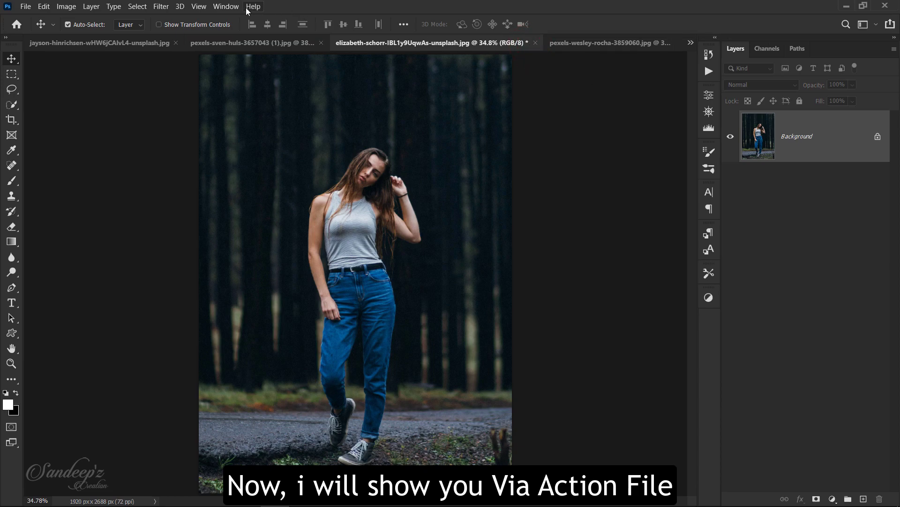
- Run the "Click here to Start!" action from the Professional Black Dark set on the forest portrait of the woman in jeans
left_click(226, 7)
left_click(230, 84)
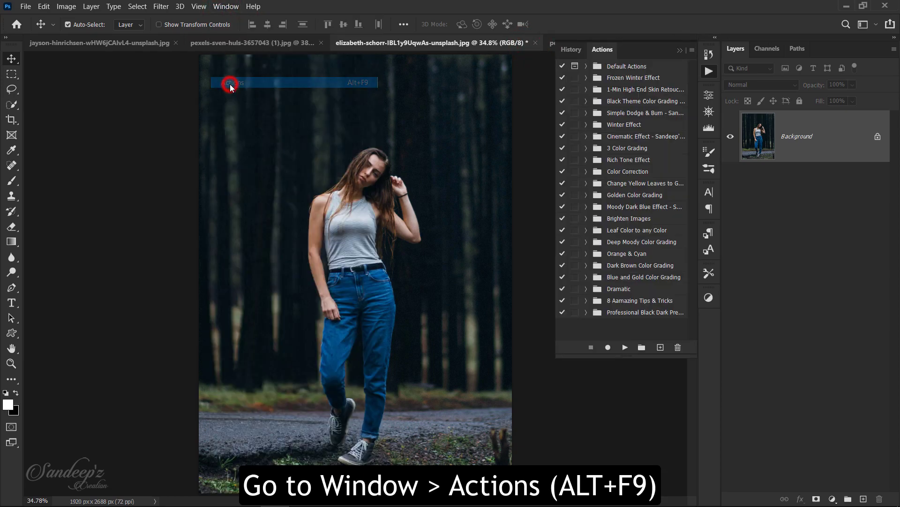
left_click(693, 50)
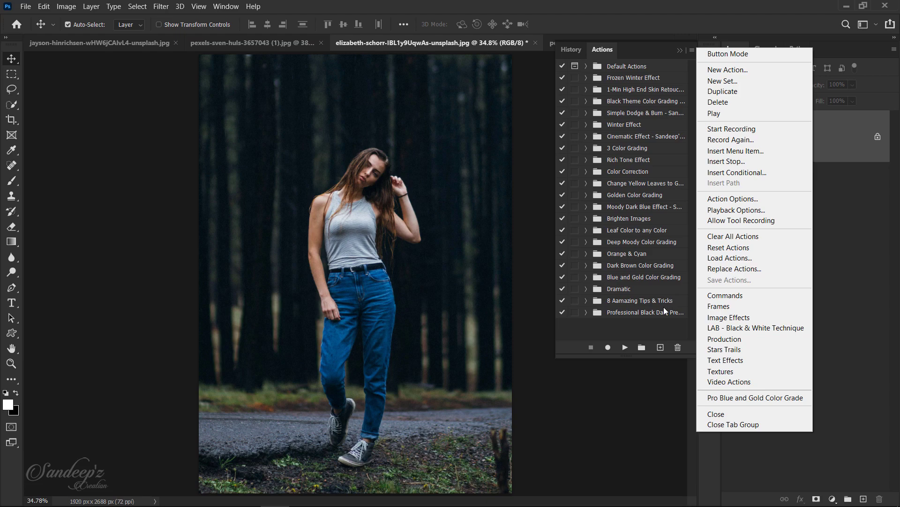
left_click(641, 325)
left_click(586, 313)
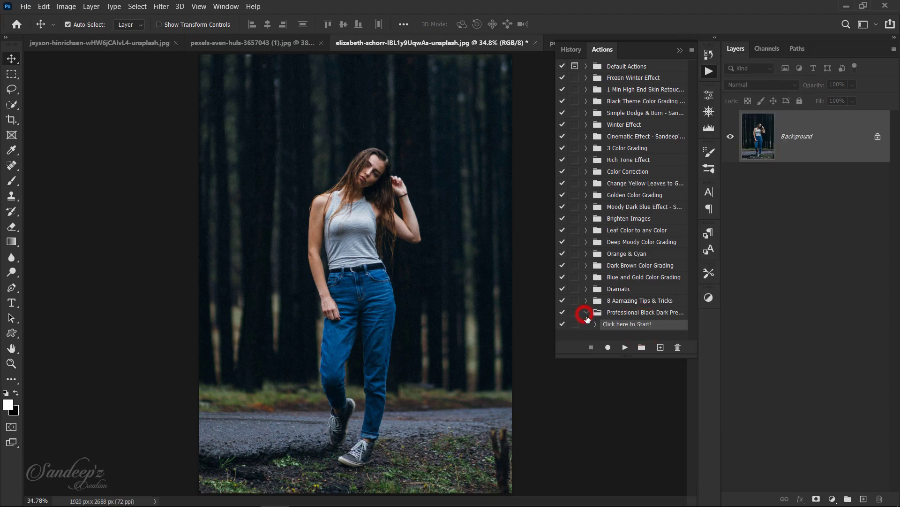
left_click(625, 347)
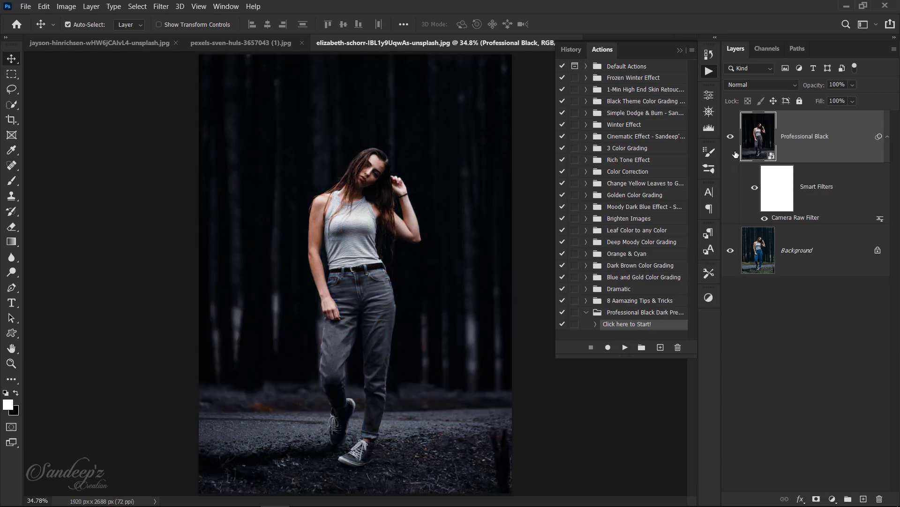
- Toggle the Professional Black layer's visibility to compare the graded jeans portrait with the original
left_click(732, 136)
left_click(731, 137)
left_click(731, 137)
left_click(731, 137)
left_click(731, 136)
left_click(731, 137)
left_click(731, 137)
left_click(731, 136)
left_click(680, 50)
- Switch to the portrait of the woman behind fern leaves and run the "Click here to Start!" action on it
left_click(648, 45)
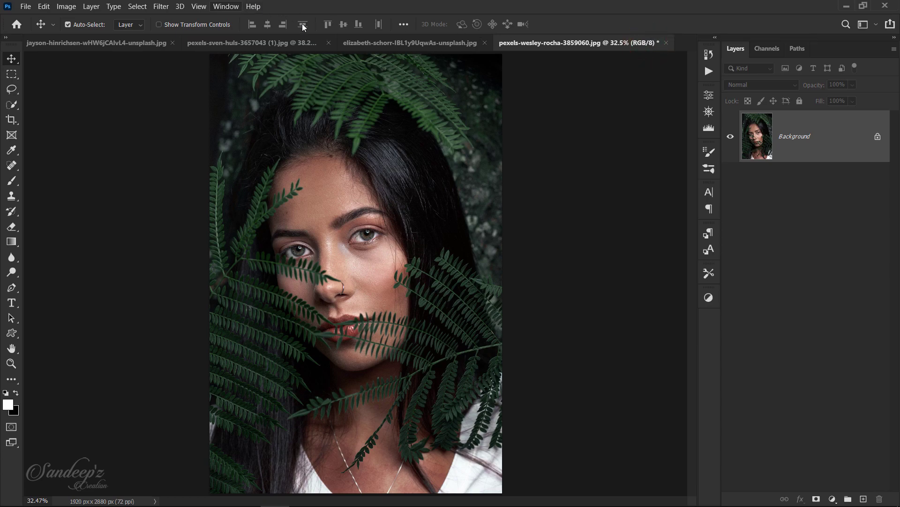
left_click(709, 73)
left_click(625, 348)
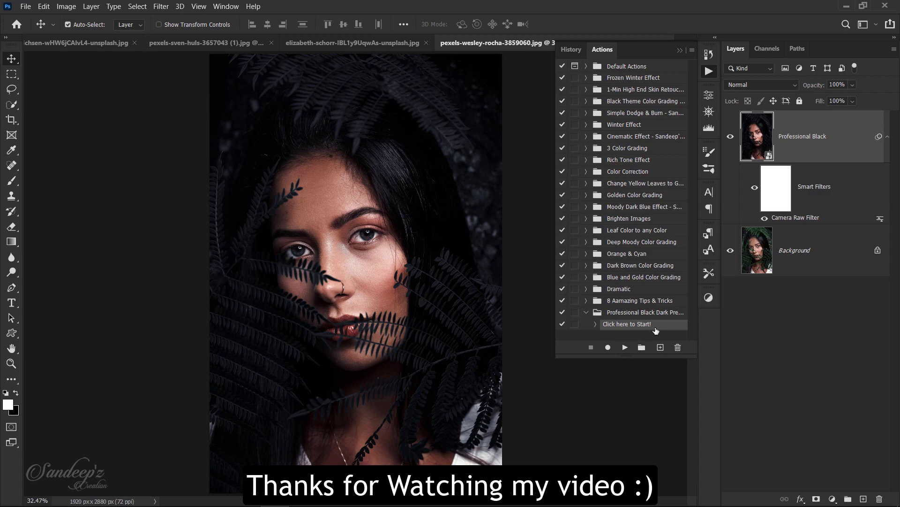
- Compare the fern portrait before and after grading by toggling the Professional Black layer's visibility
left_click(733, 138)
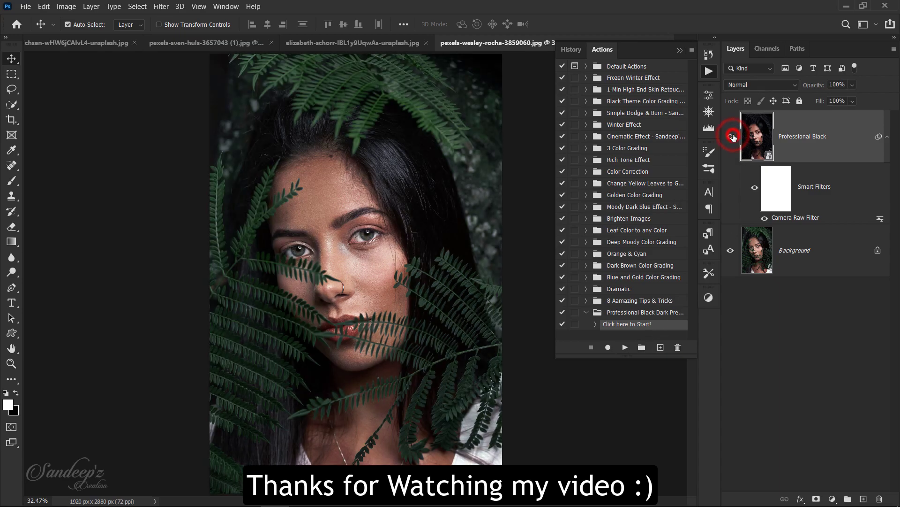
left_click(733, 138)
left_click(733, 137)
left_click(734, 137)
left_click(733, 137)
left_click(734, 137)
left_click(733, 137)
left_click(733, 137)
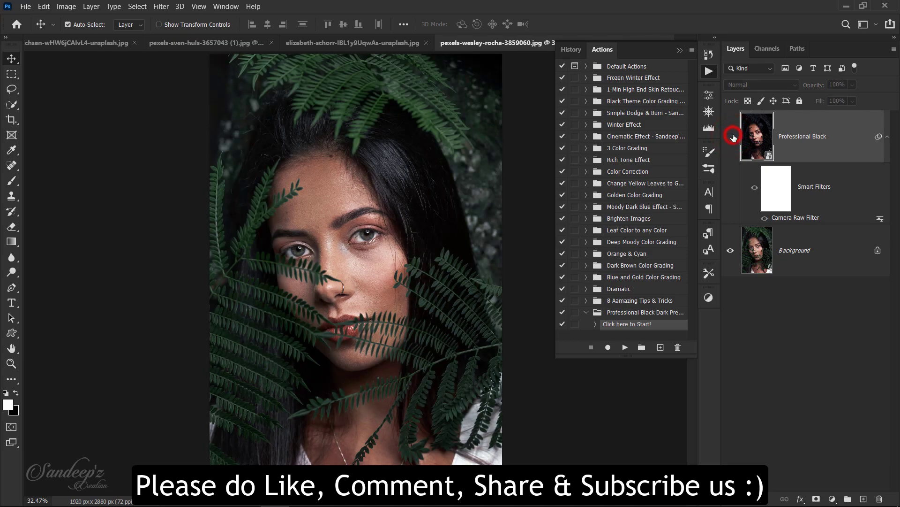
left_click(734, 137)
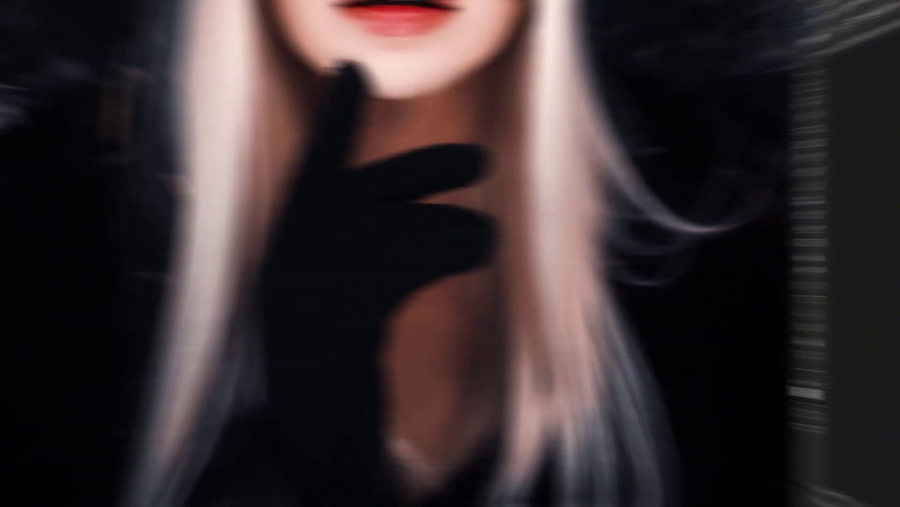